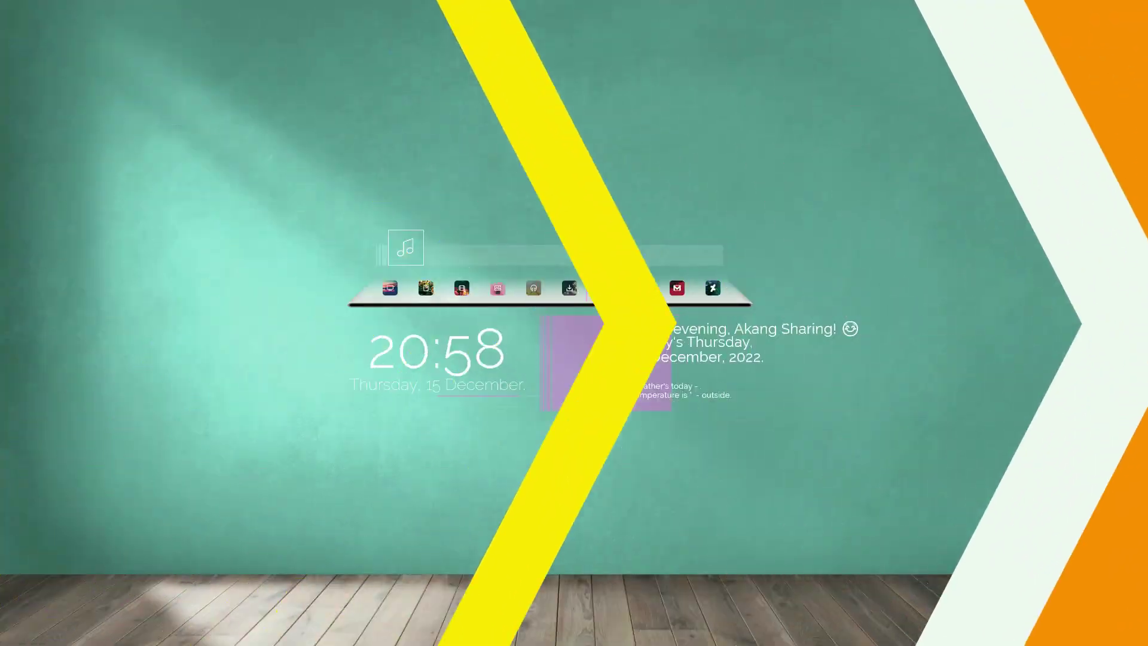
Step: Bring up the 04-Game PC folder in File Explorer and show its files as large icons
{"action": "key", "text": "super"}
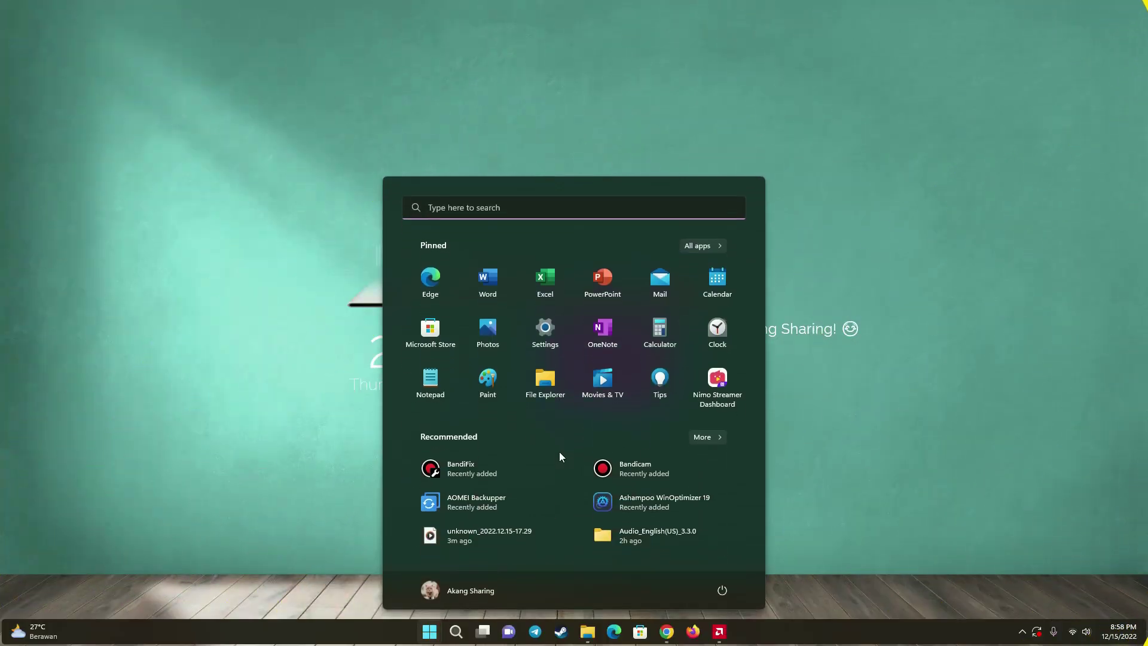
{"action": "left_click", "coordinate": [580, 628]}
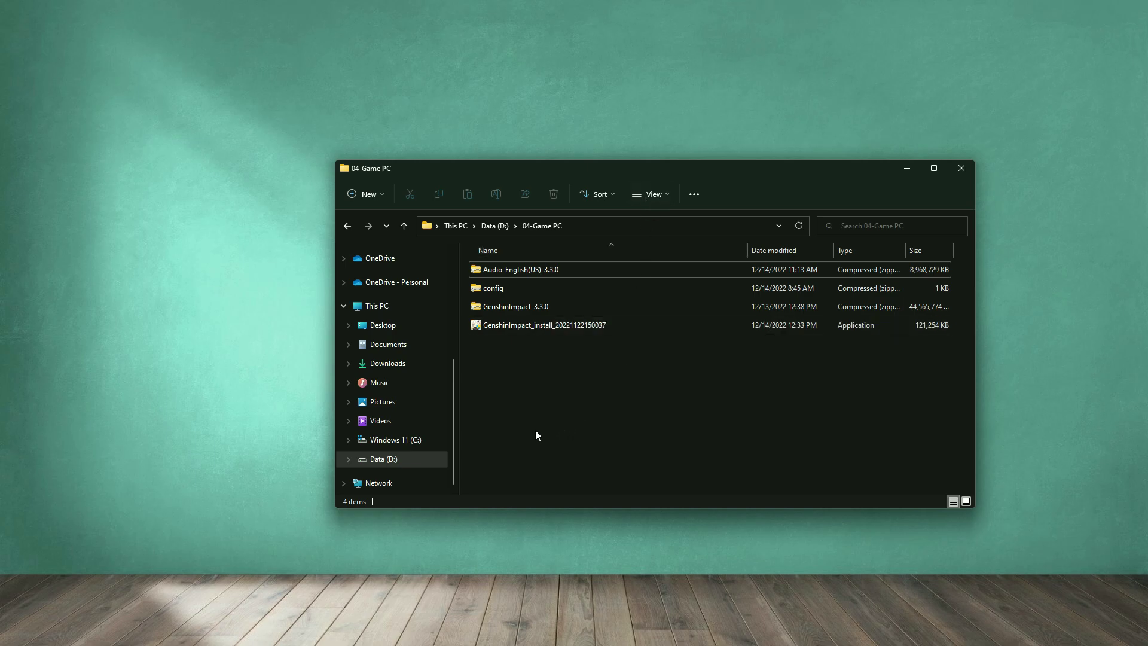
{"action": "scroll", "coordinate": [533, 385], "scroll_direction": "up", "scroll_amount": 3, "text": "ctrl"}
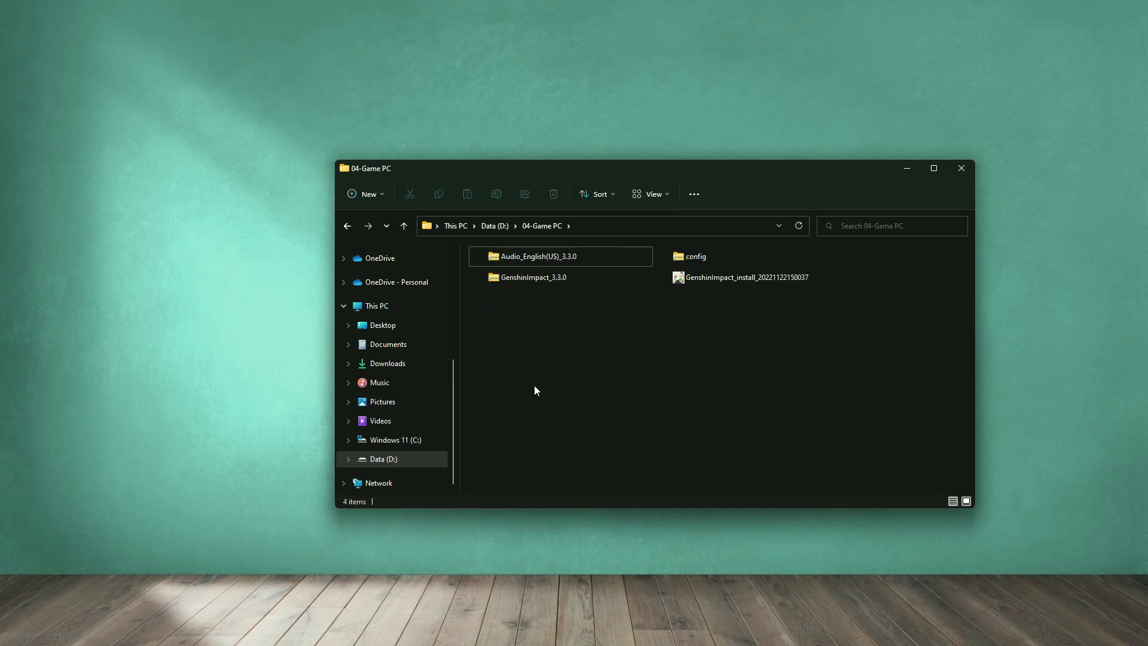
{"action": "scroll", "coordinate": [534, 385], "scroll_direction": "up", "scroll_amount": 2, "text": "ctrl"}
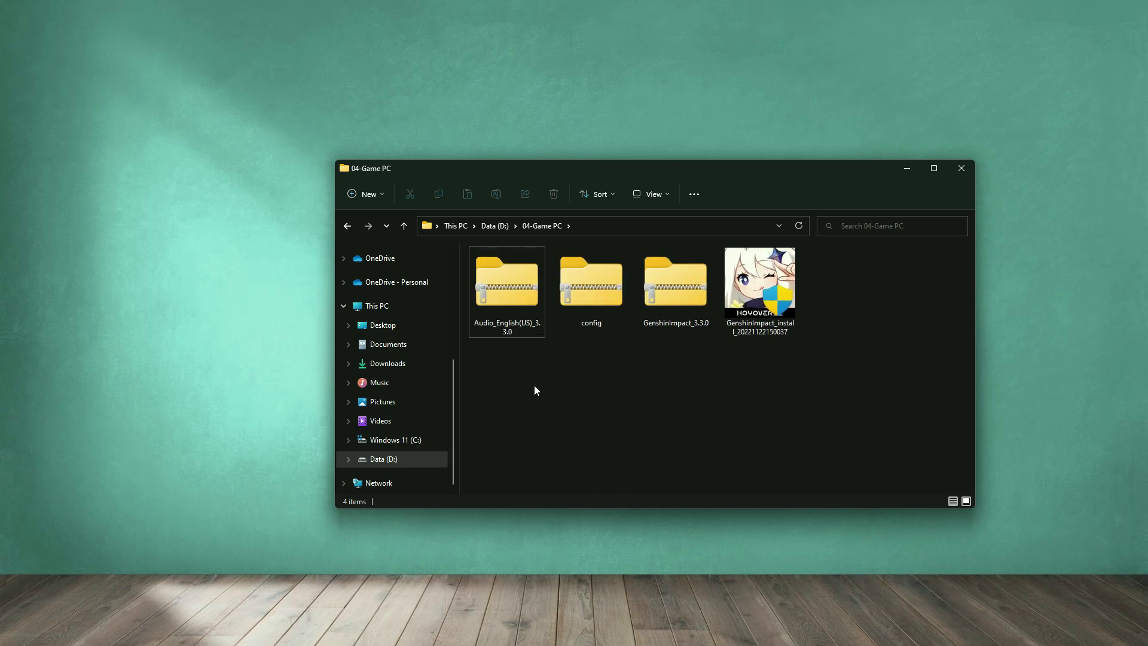
{"action": "left_click_drag", "start_coordinate": [779, 176], "coordinate": [702, 164]}
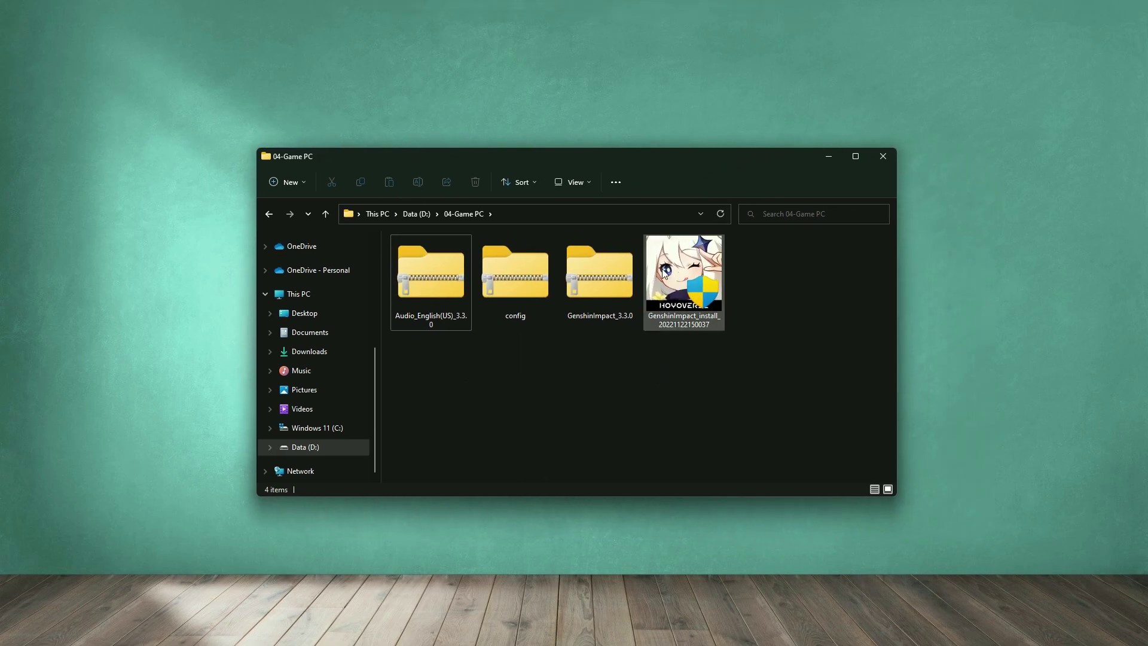
Step: Switch to Chrome to view the PC download page at genshin.hoyoverse.com/en, and return to the game installer's folder
{"action": "left_click", "coordinate": [685, 276]}
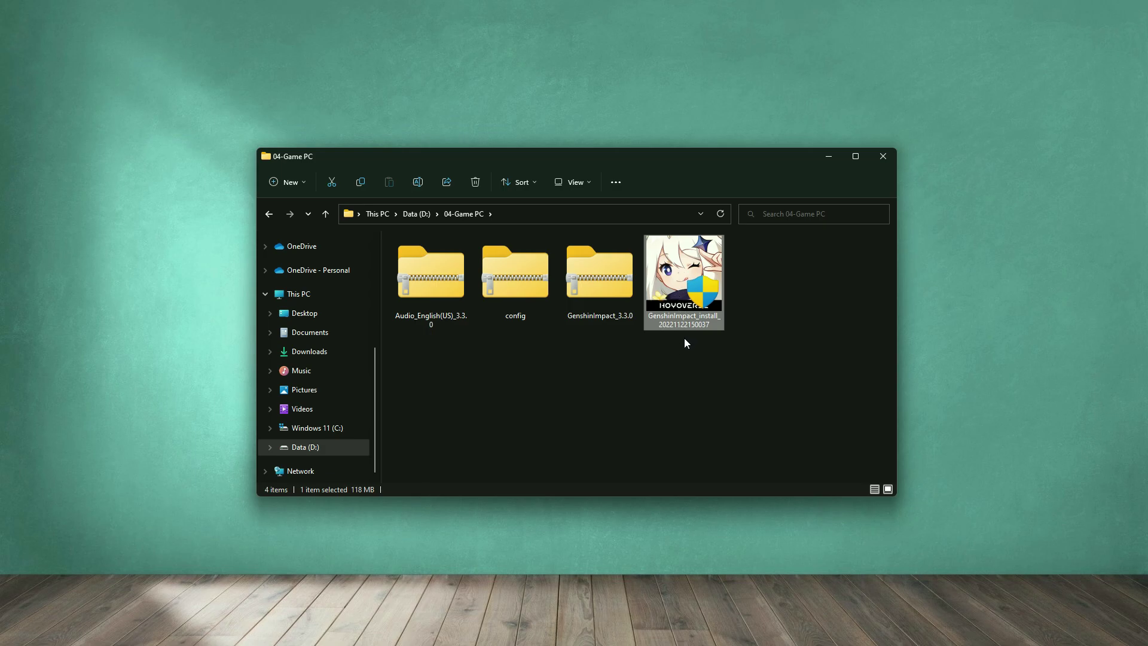
{"action": "key", "text": "super"}
{"action": "left_click", "coordinate": [665, 631]}
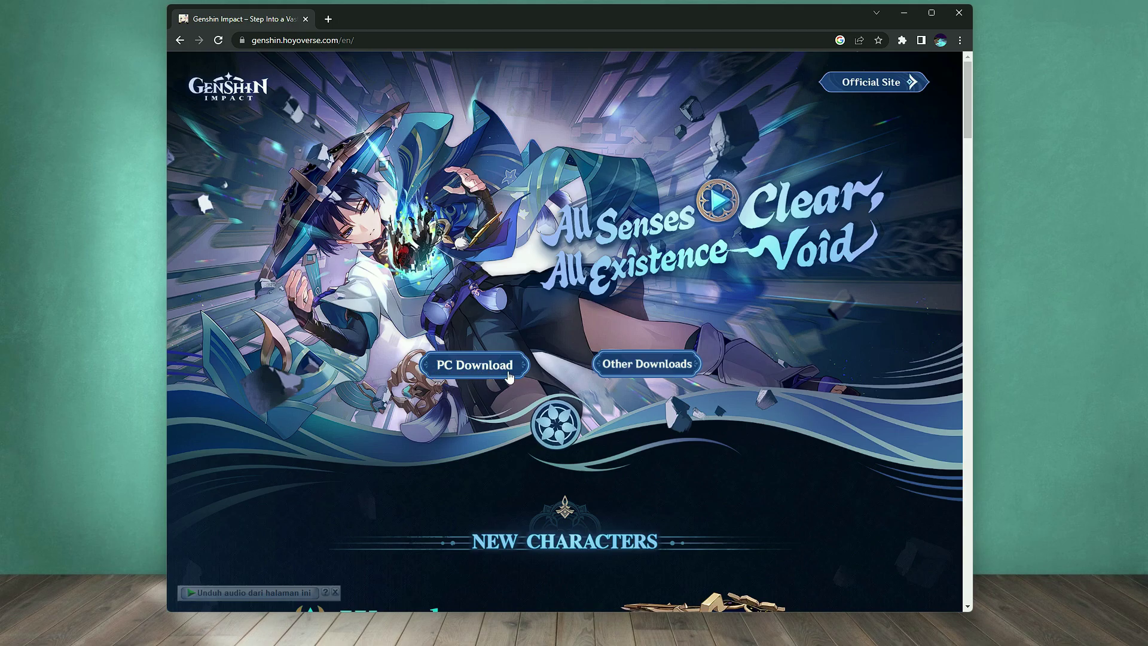
{"action": "left_click", "coordinate": [904, 14]}
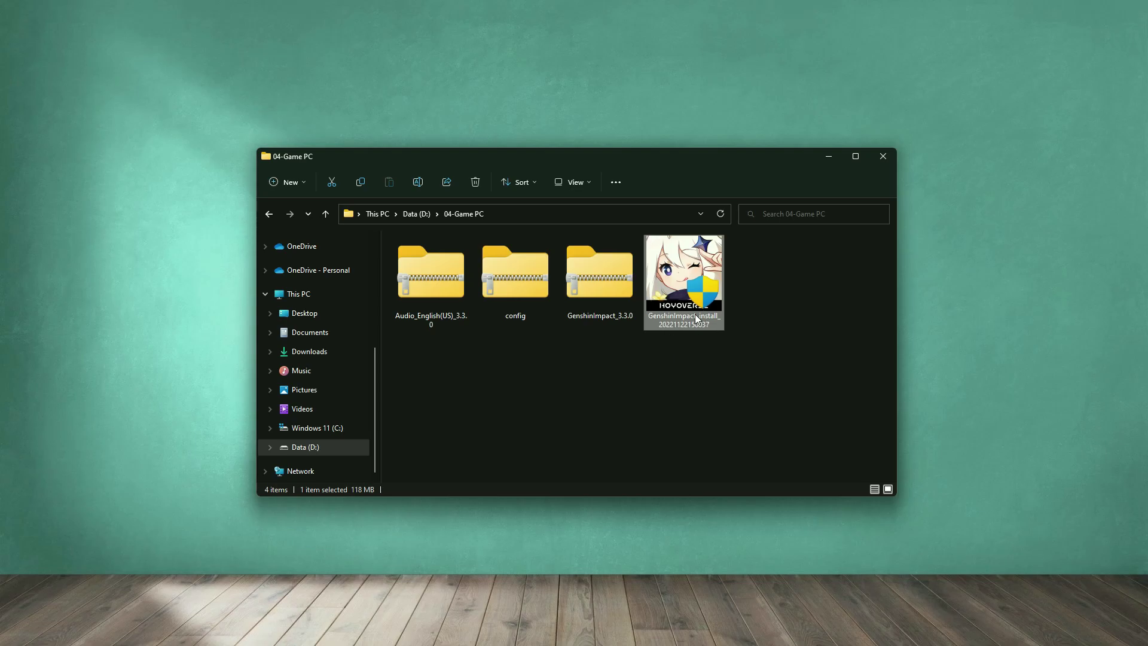
Step: Examine the GenshinImpact_3.3.0, Audio_English(US)_3.3.0 and config archives in the 04-Game PC folder
{"action": "left_click", "coordinate": [601, 291]}
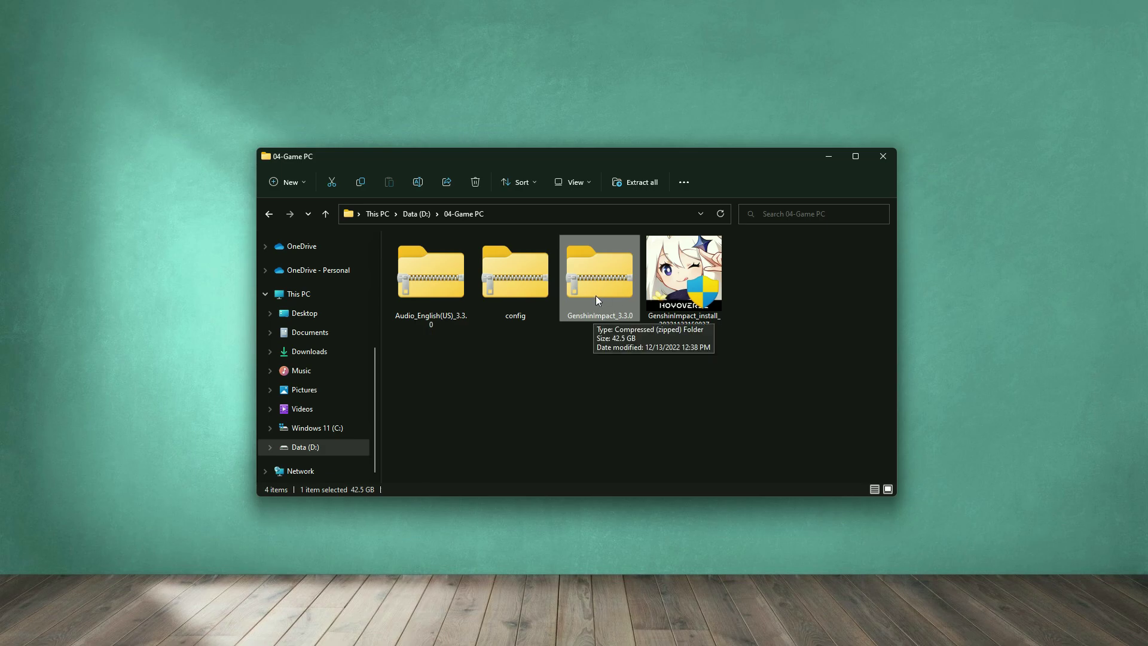
{"action": "left_click", "coordinate": [429, 304]}
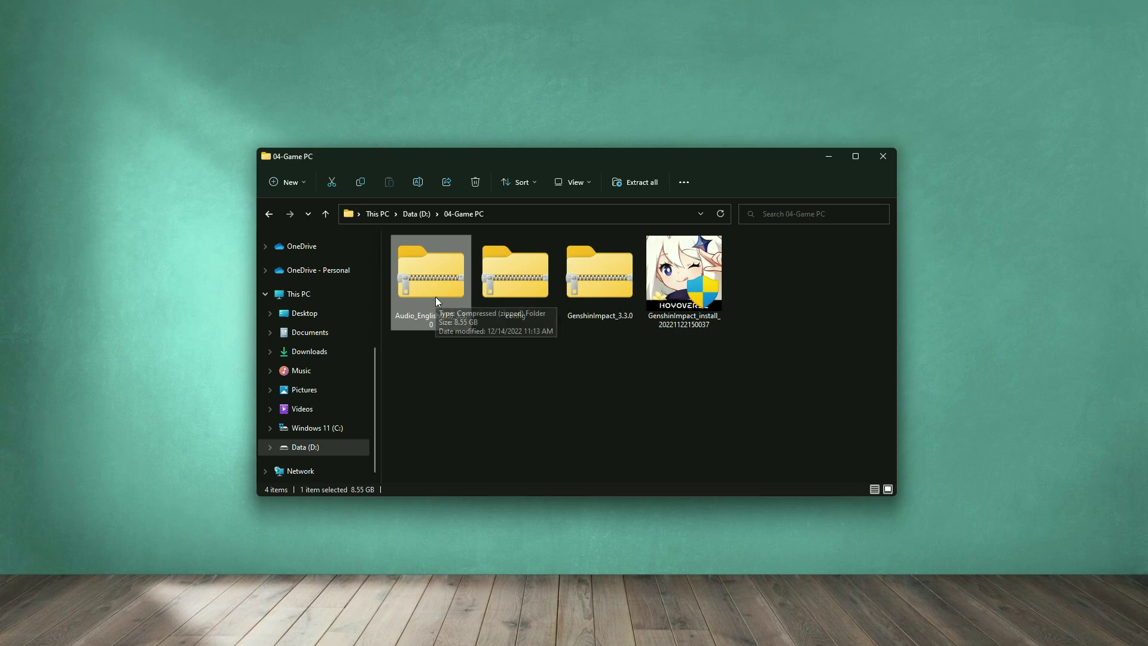
{"action": "left_click", "coordinate": [600, 289]}
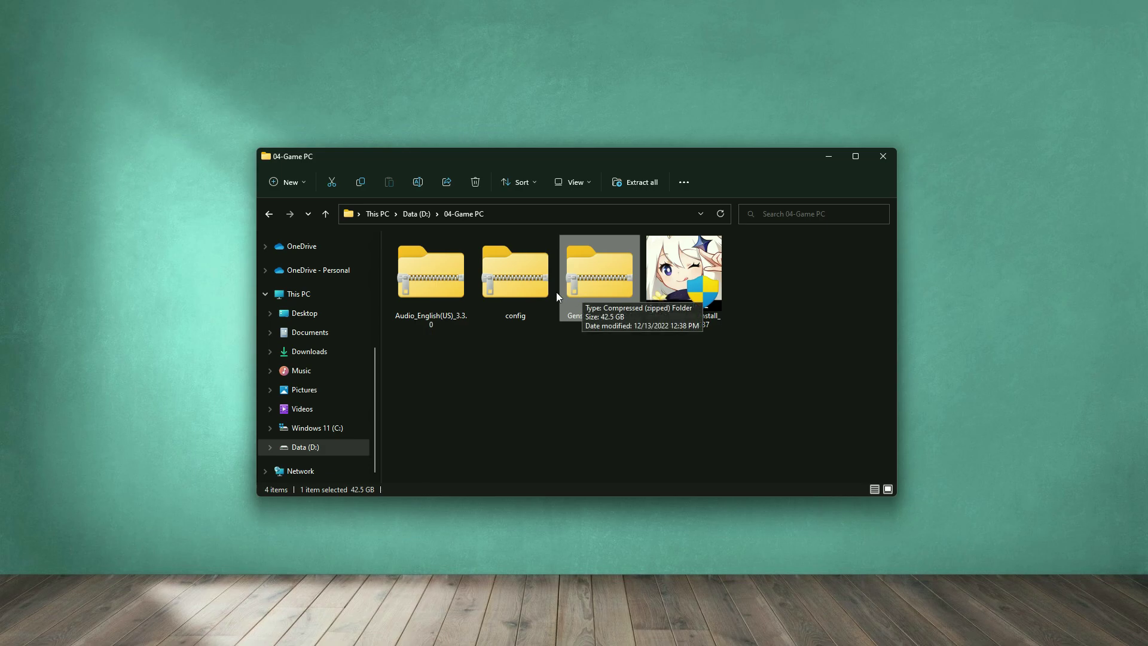
{"action": "left_click", "coordinate": [527, 288]}
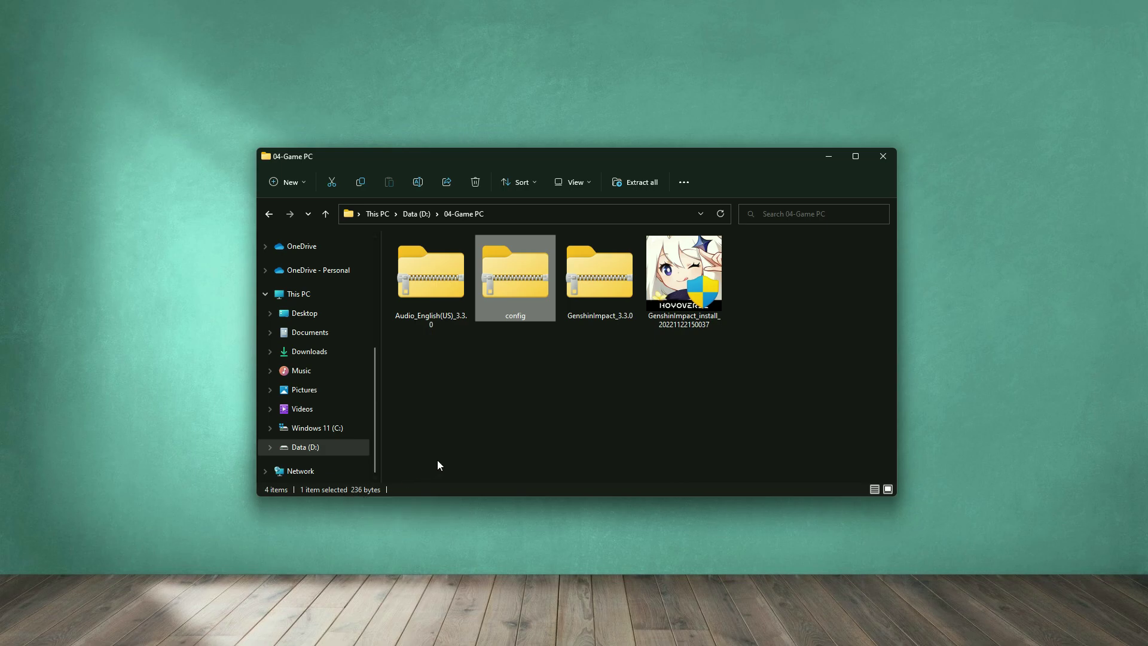
{"action": "left_click", "coordinate": [433, 360]}
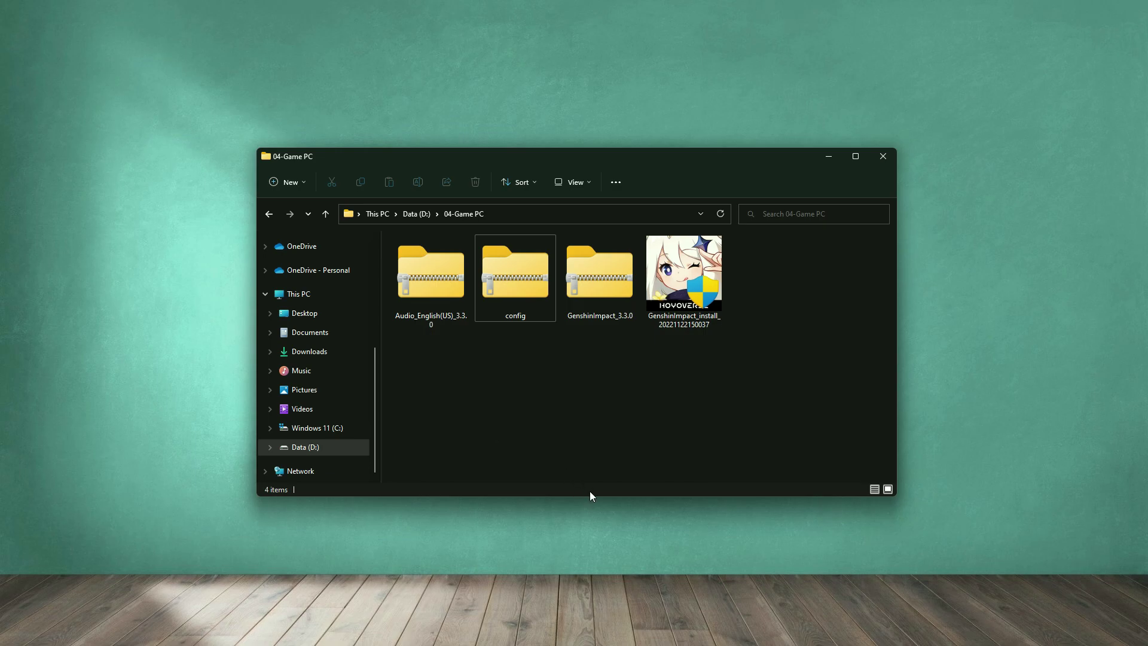
Step: Search Google for 7zip in a new Chrome tab and view the downloads on 7-zip.org
{"action": "key", "text": "super"}
{"action": "left_click", "coordinate": [666, 634]}
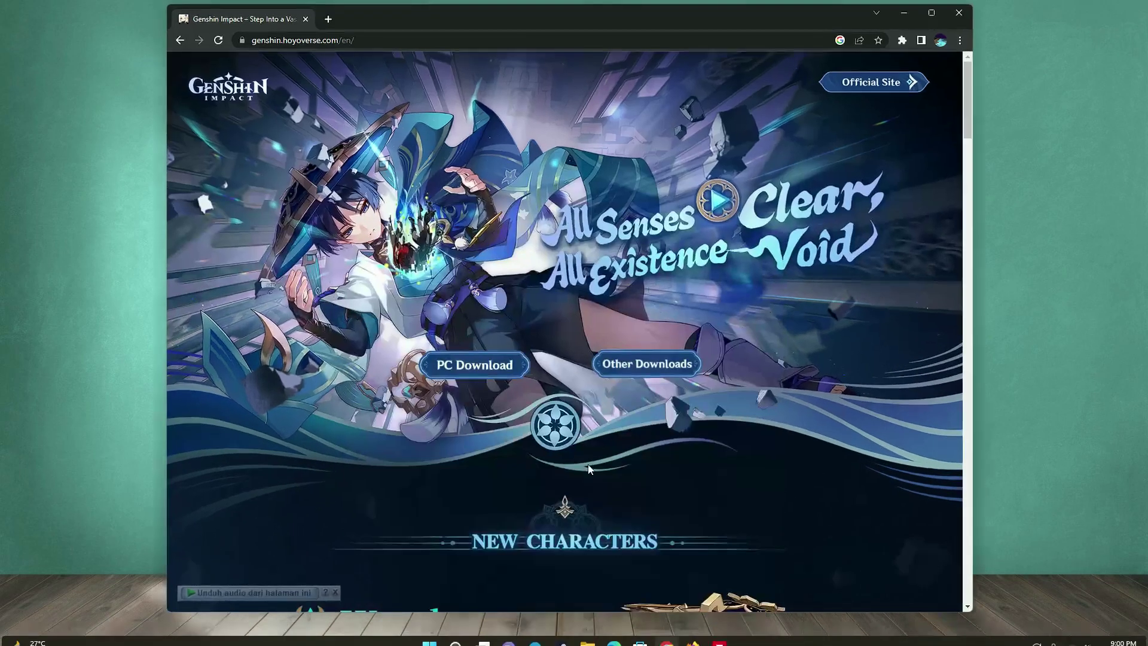
{"action": "left_click", "coordinate": [327, 19]}
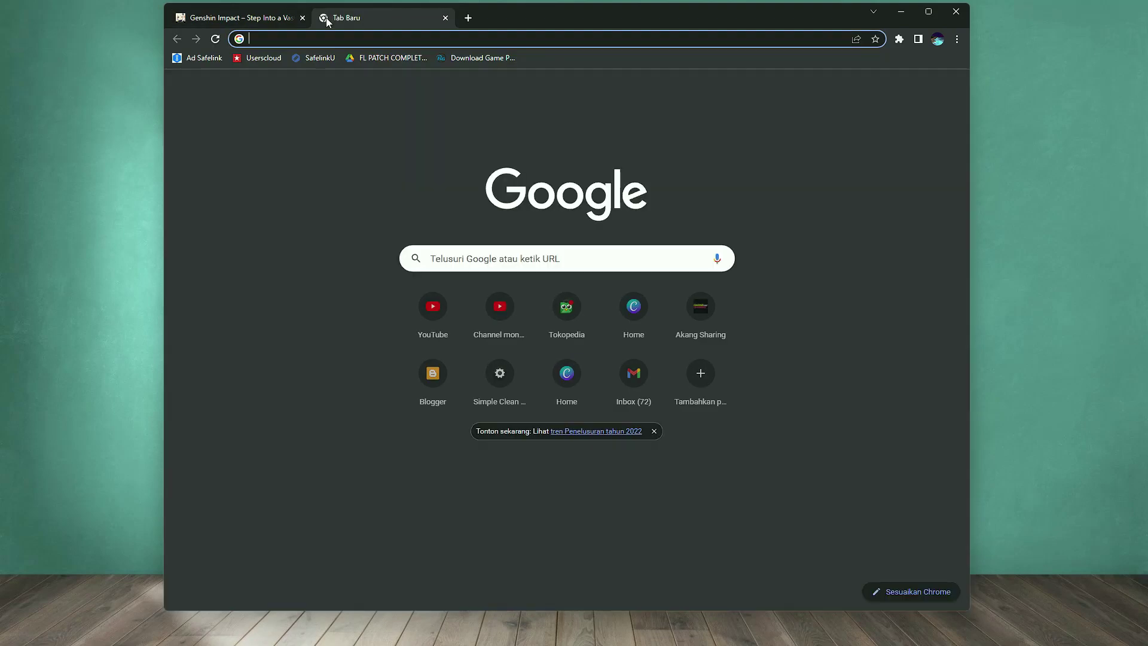
{"action": "type", "text": "7zip"}
{"action": "key", "text": "Return"}
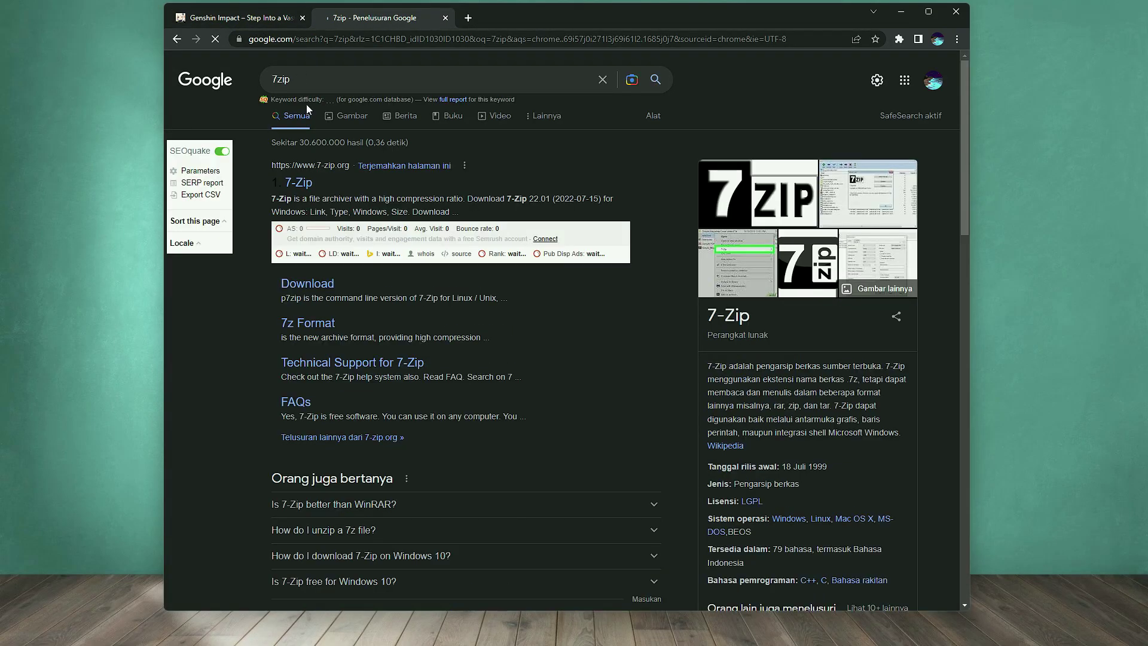
{"action": "left_click", "coordinate": [299, 182]}
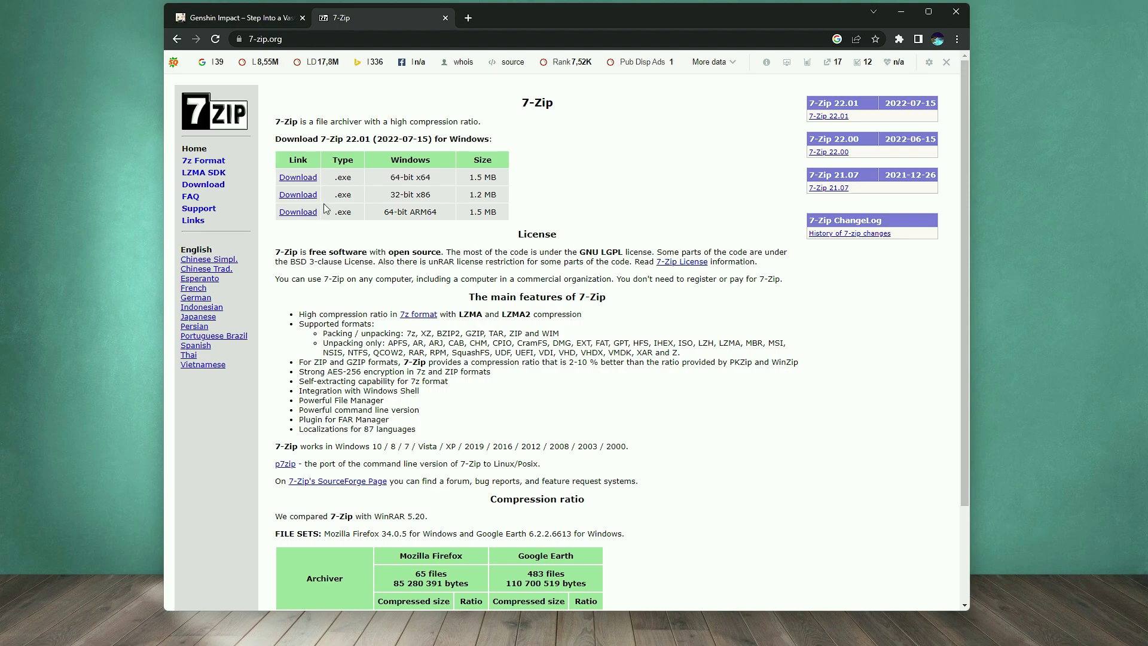
{"action": "left_click", "coordinate": [905, 10]}
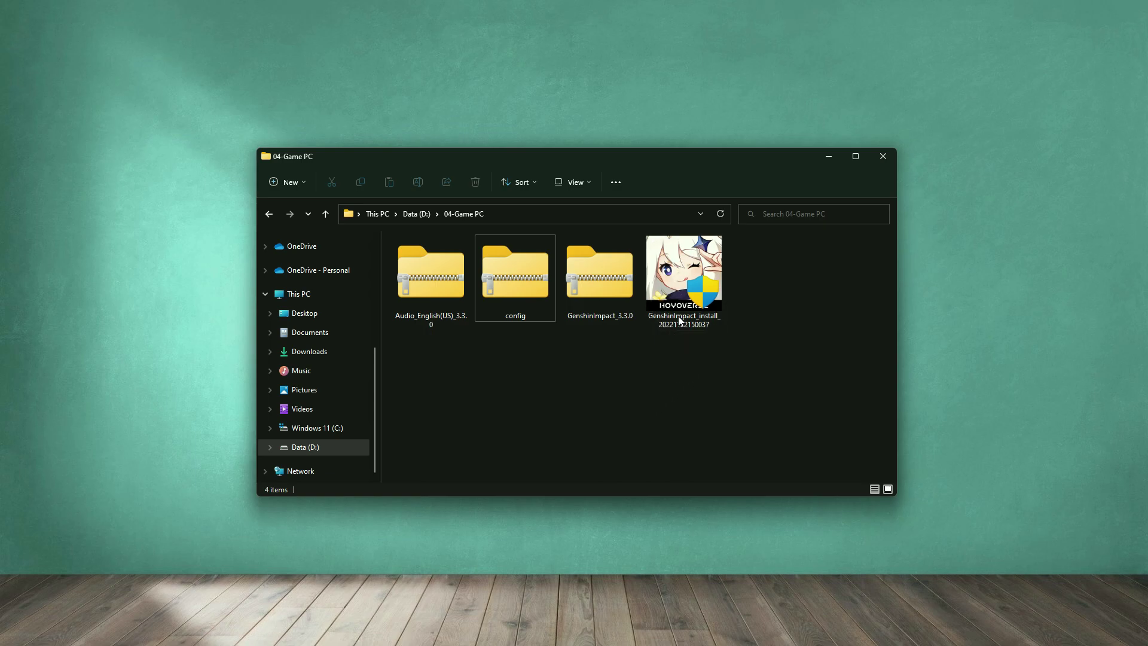
{"action": "left_click", "coordinate": [695, 301]}
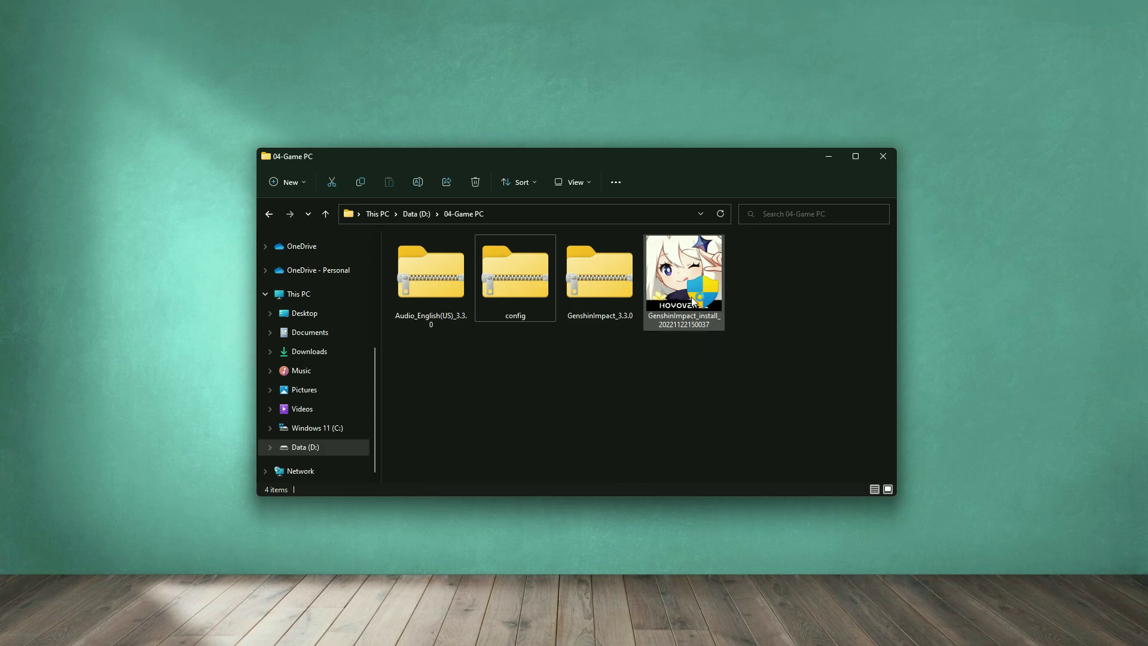
{"action": "double_click", "coordinate": [692, 300]}
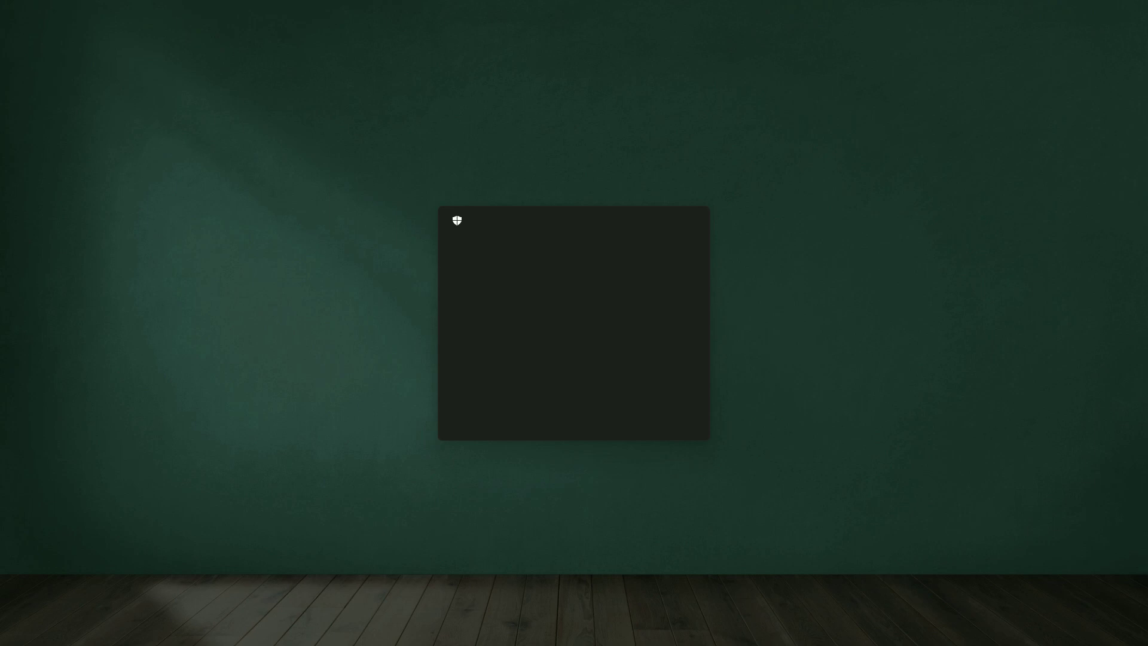
{"action": "left_click", "coordinate": [514, 414]}
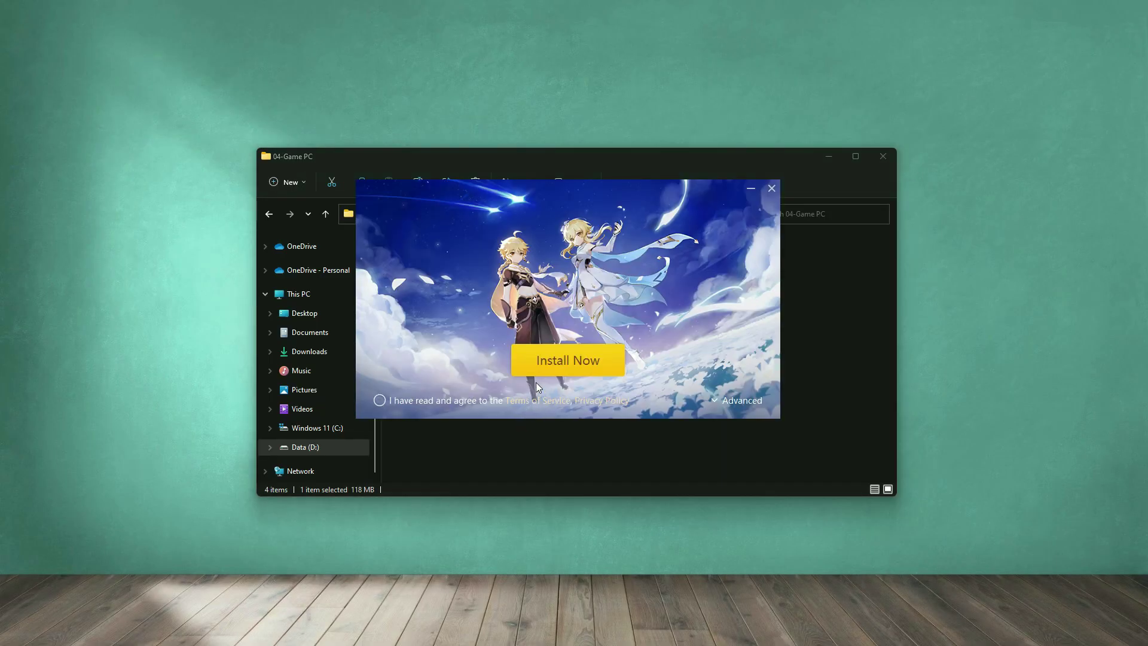
{"action": "left_click", "coordinate": [380, 401]}
{"action": "left_click", "coordinate": [734, 402]}
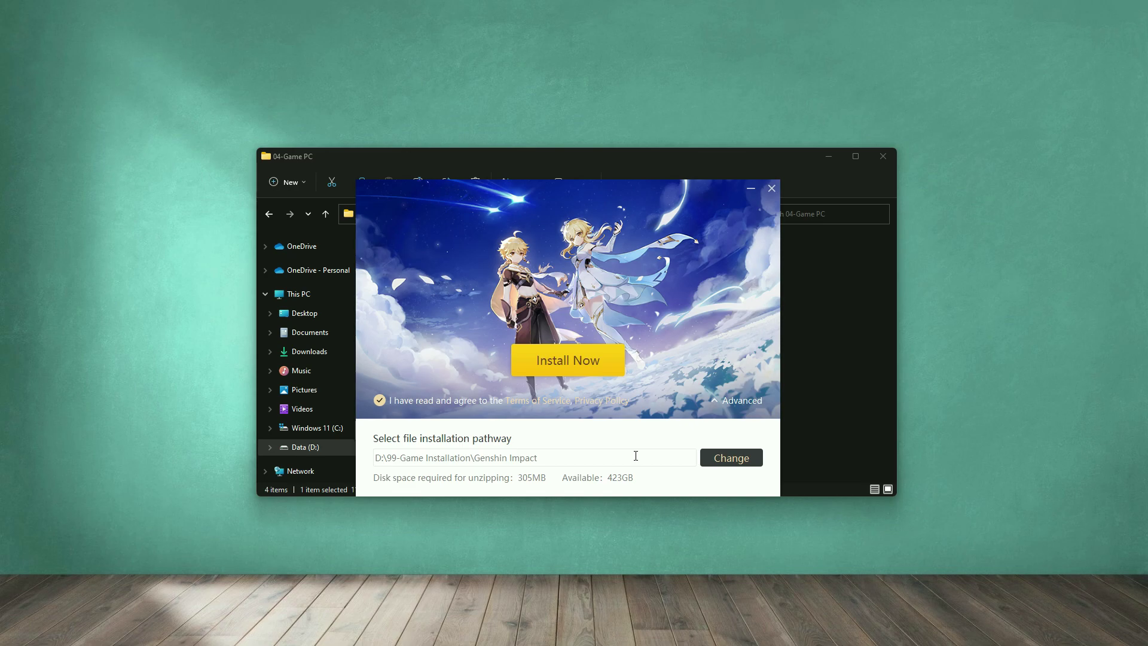
Step: Check the installer's pathway against the D:\99-Game Installation folder in a separate File Explorer window
{"action": "left_click_drag", "start_coordinate": [548, 459], "coordinate": [357, 458]}
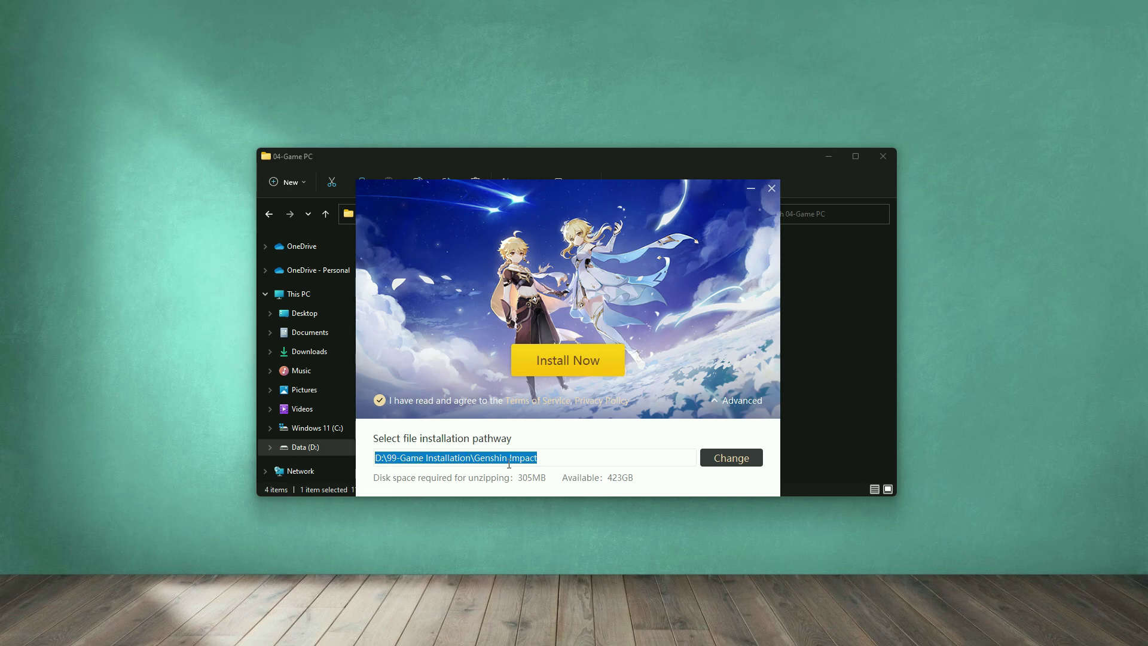
{"action": "key", "text": "super+e"}
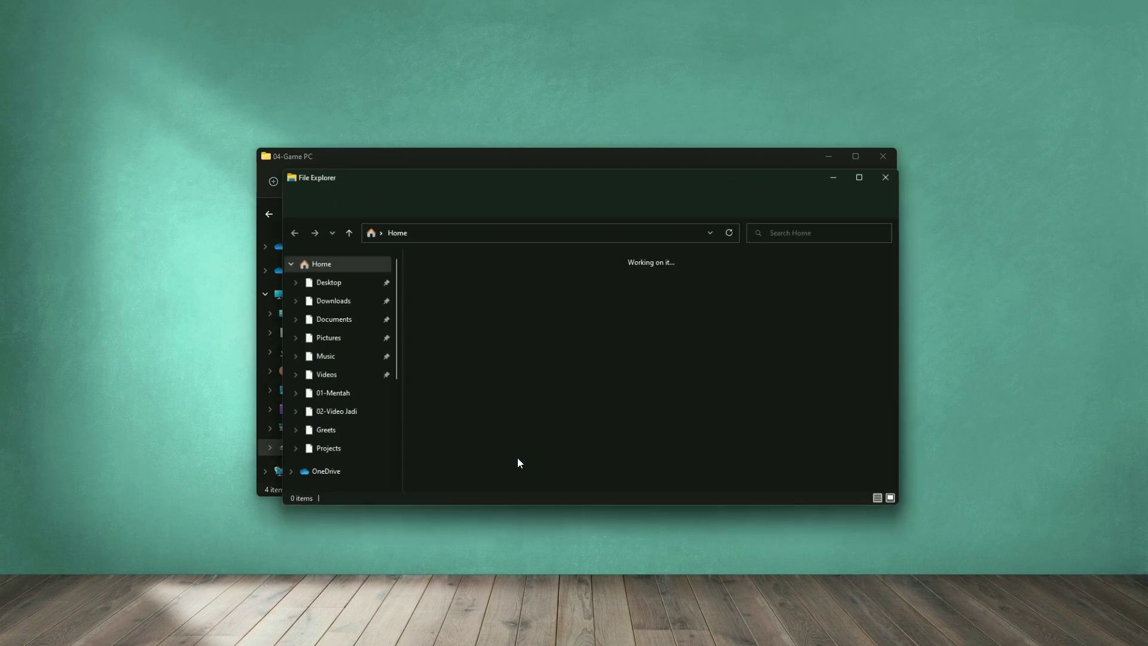
{"action": "scroll", "coordinate": [339, 456], "scroll_direction": "down", "scroll_amount": 1}
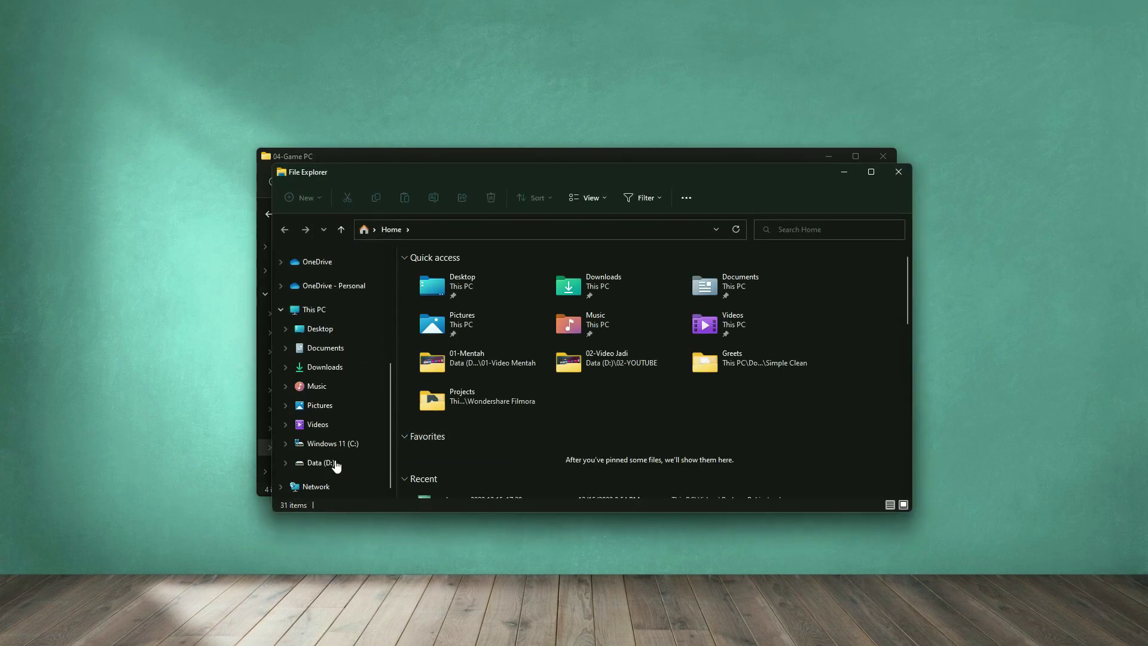
{"action": "left_click", "coordinate": [333, 464]}
{"action": "double_click", "coordinate": [463, 427]}
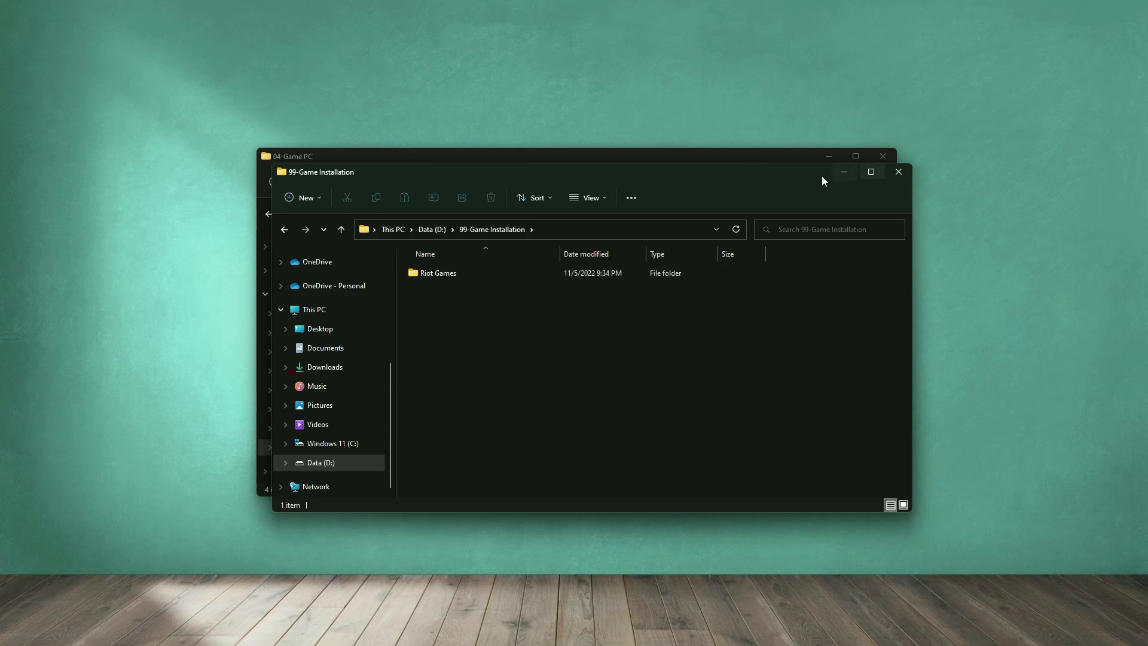
{"action": "left_click", "coordinate": [842, 174]}
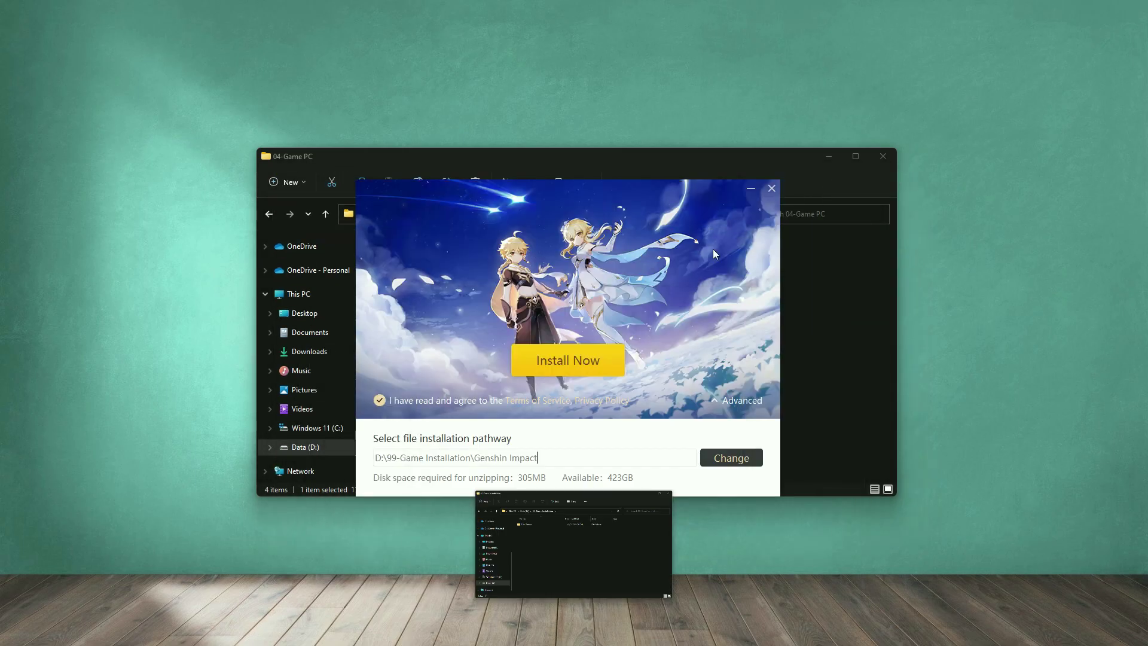
Step: Install the launcher in D:\99-Game Installation\Genshin Impact and run it
{"action": "left_click", "coordinate": [579, 364]}
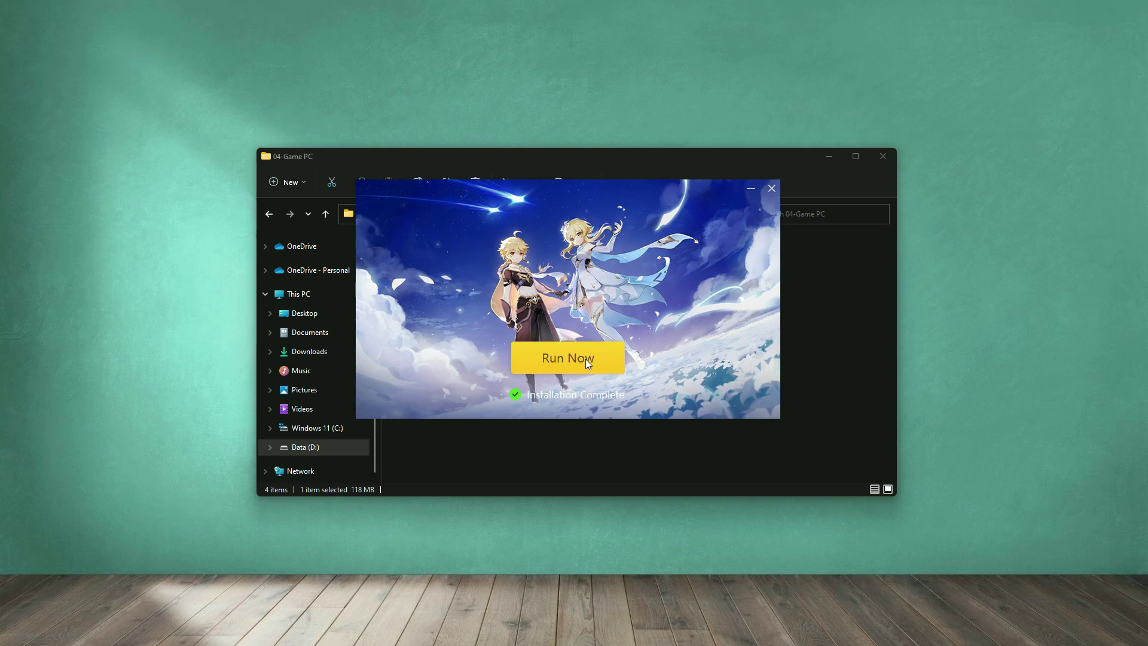
{"action": "left_click", "coordinate": [586, 359]}
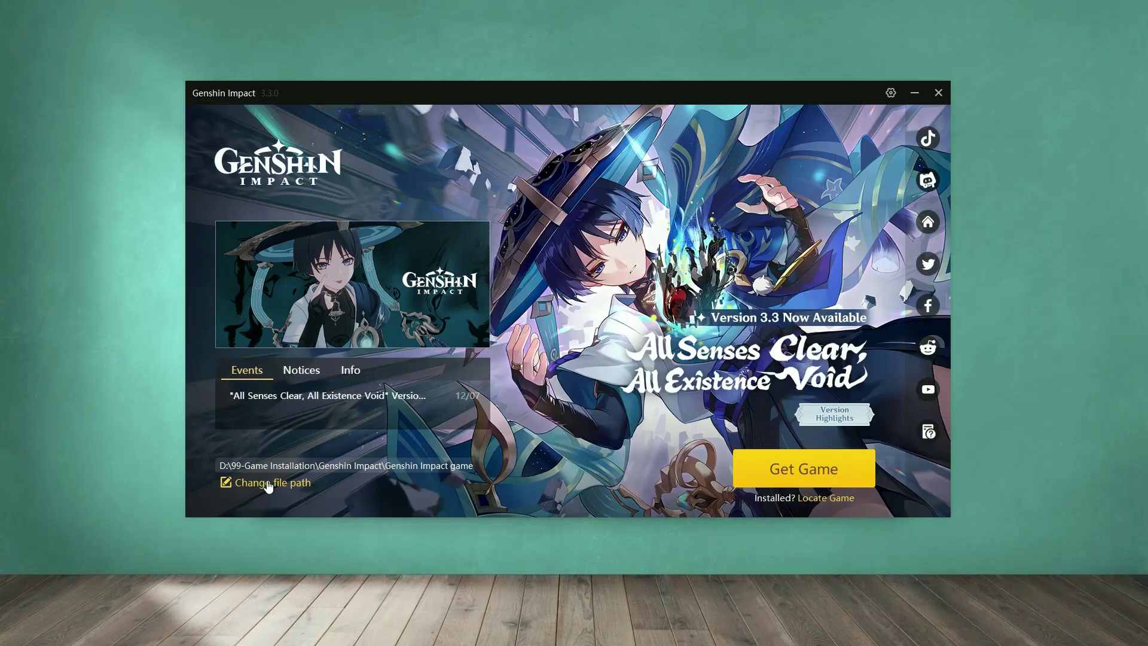
Step: Review the game's destination folder, Genshin Impact game, and close the install dialog without starting the download
{"action": "left_click", "coordinate": [271, 485]}
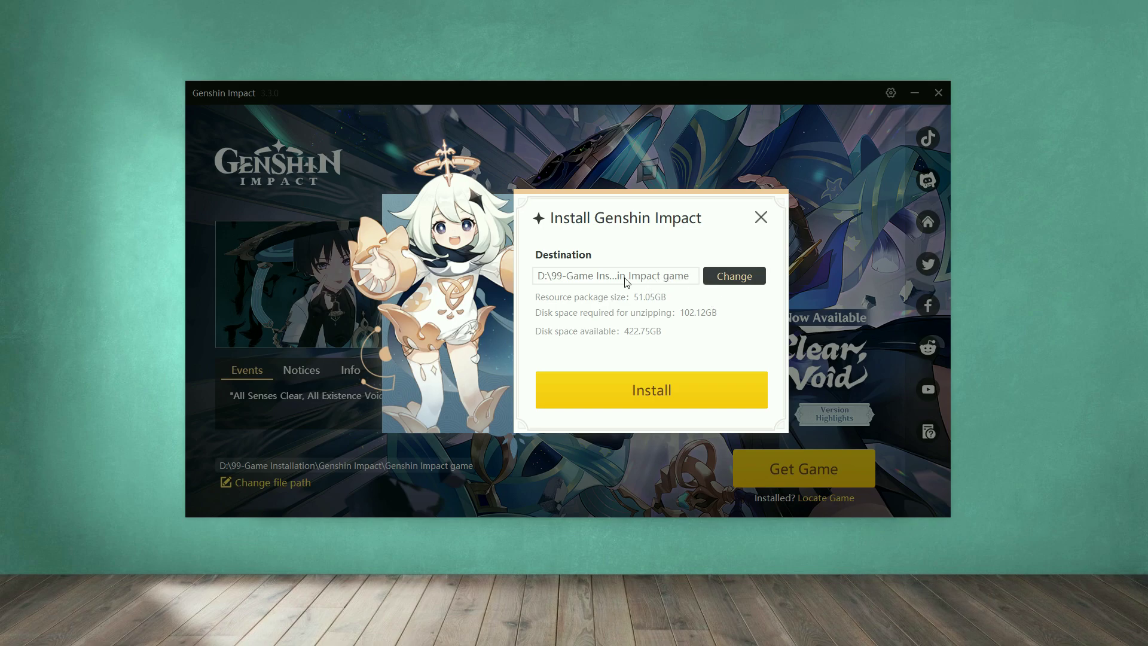
{"action": "left_click", "coordinate": [733, 279]}
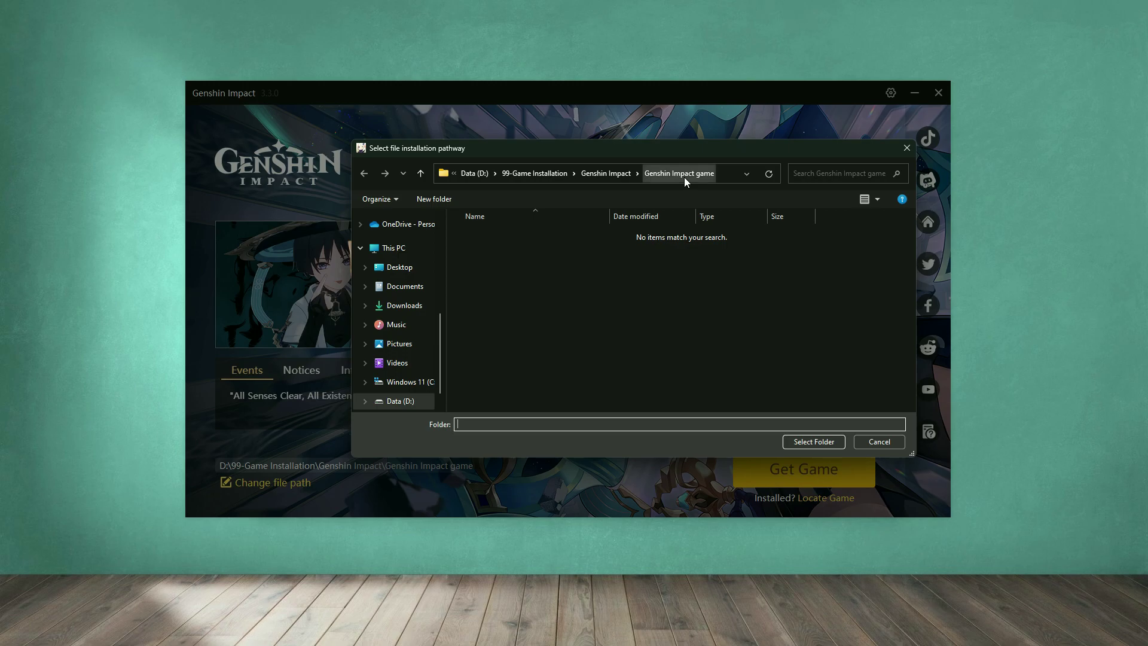
{"action": "left_click", "coordinate": [809, 443]}
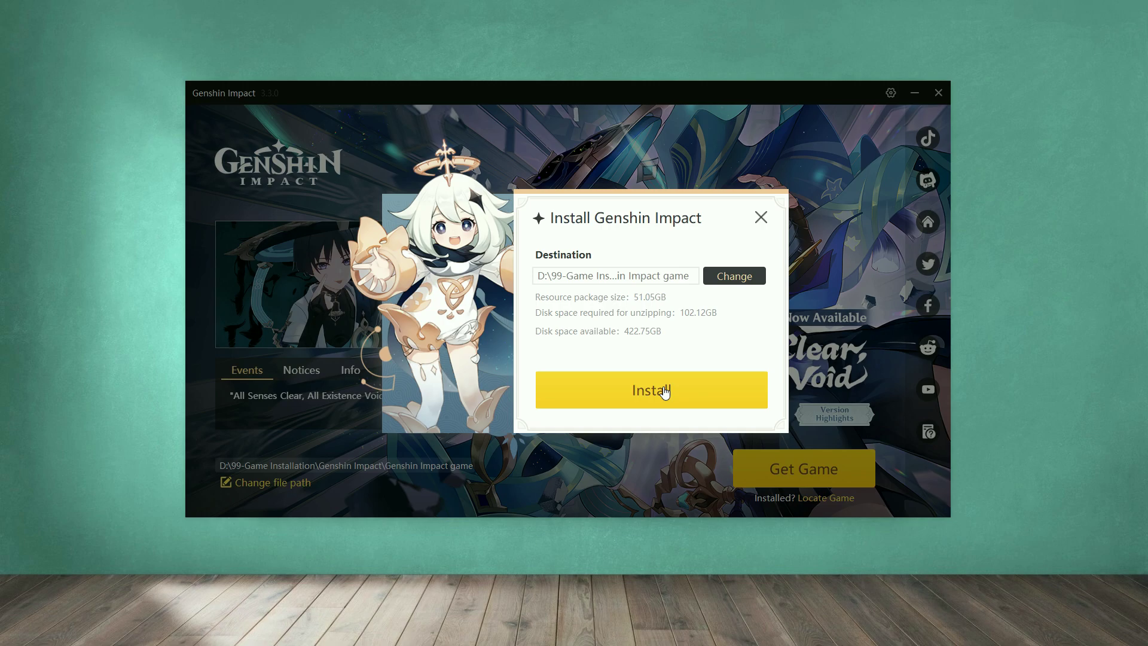
{"action": "left_click", "coordinate": [761, 217]}
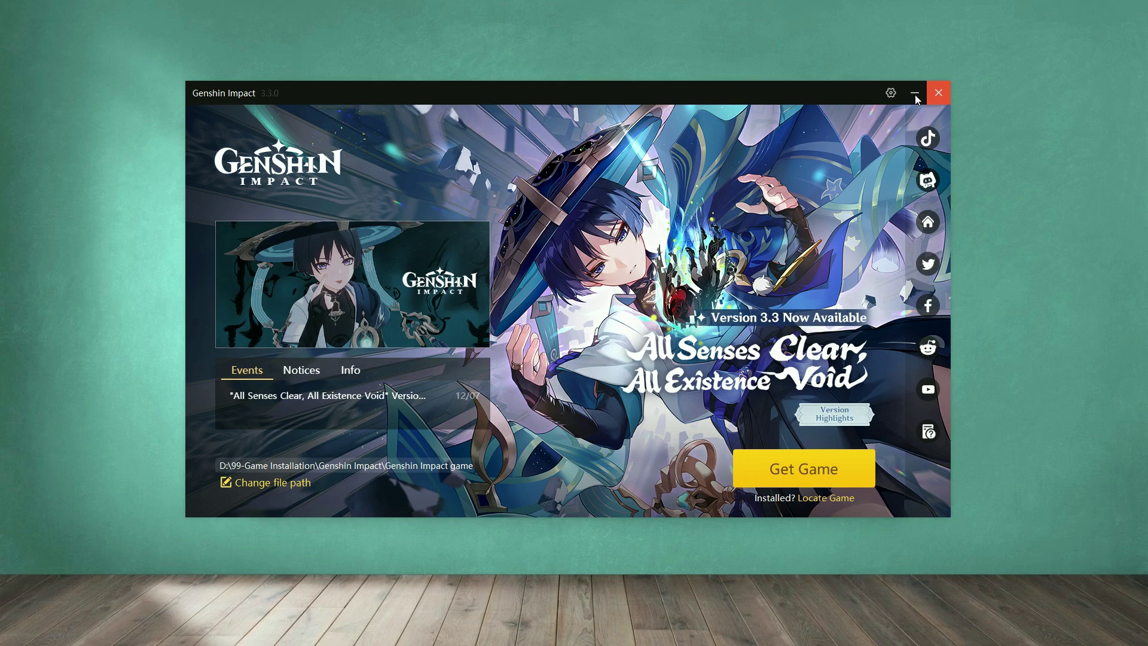
Step: Close the Genshin Impact launcher completely with the Exit program option
{"action": "left_click", "coordinate": [930, 96]}
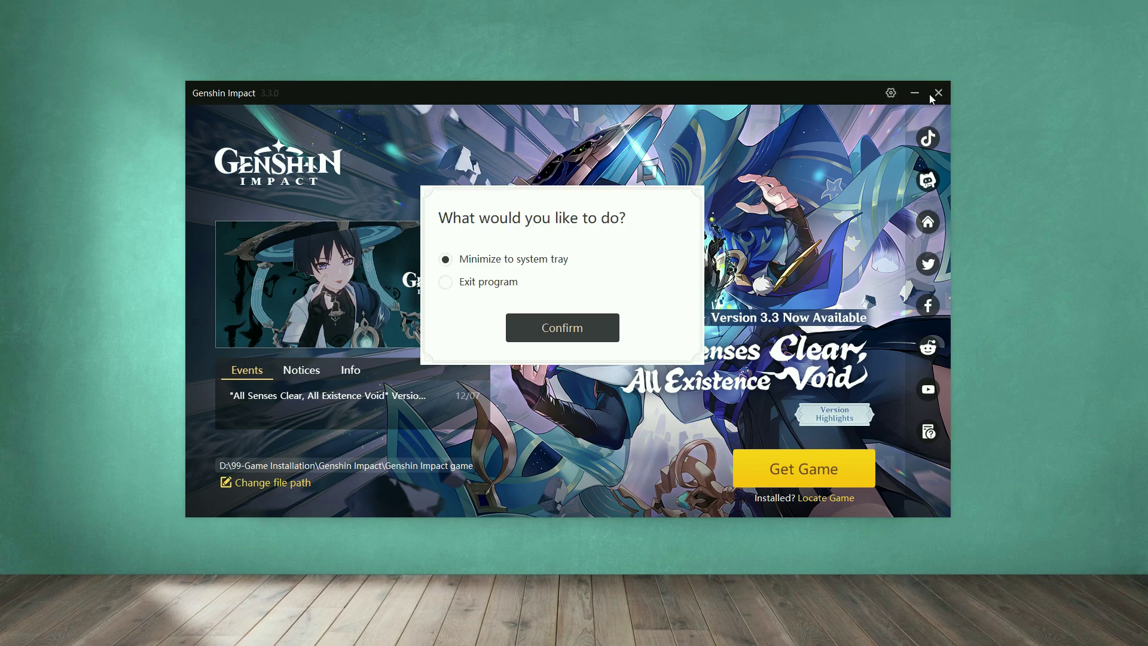
{"action": "left_click", "coordinate": [454, 285]}
{"action": "left_click", "coordinate": [571, 331]}
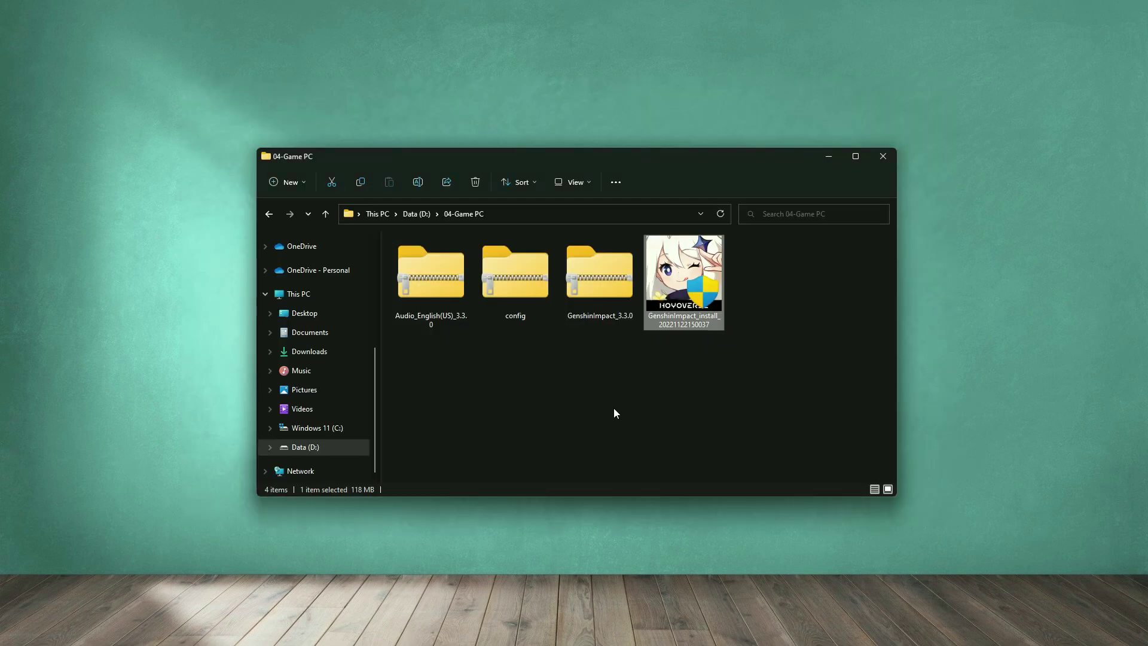
Step: Open the GenshinImpact_3.3.0 archive from the 04-Game PC folder with 7-Zip File Manager
{"action": "left_click", "coordinate": [604, 292]}
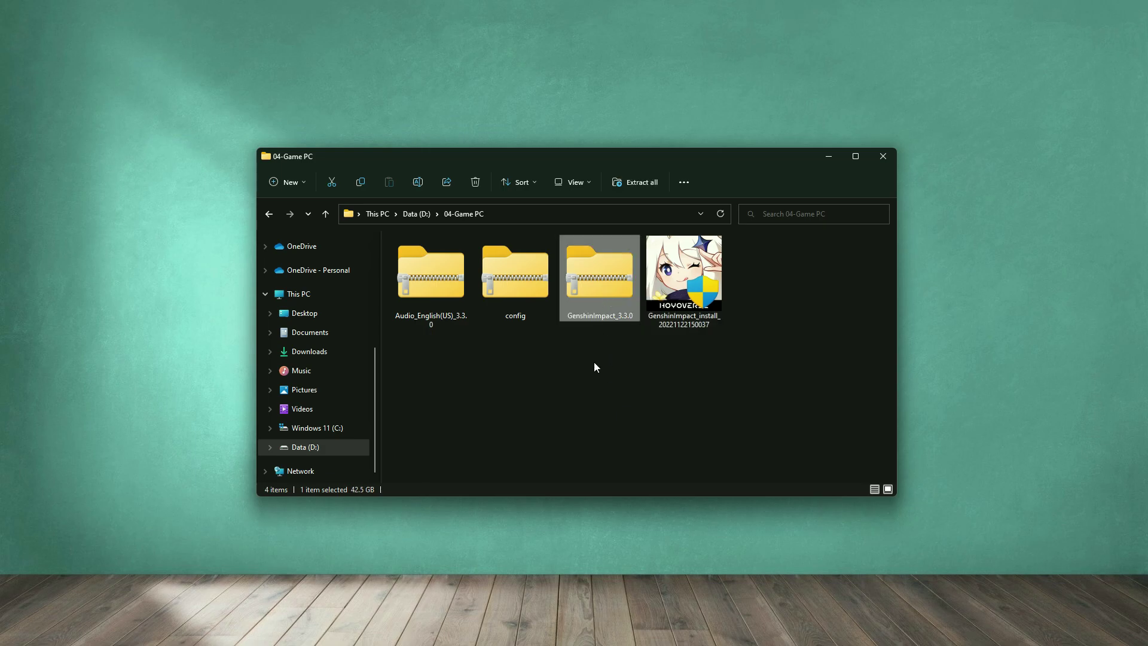
{"action": "right_click", "coordinate": [605, 285]}
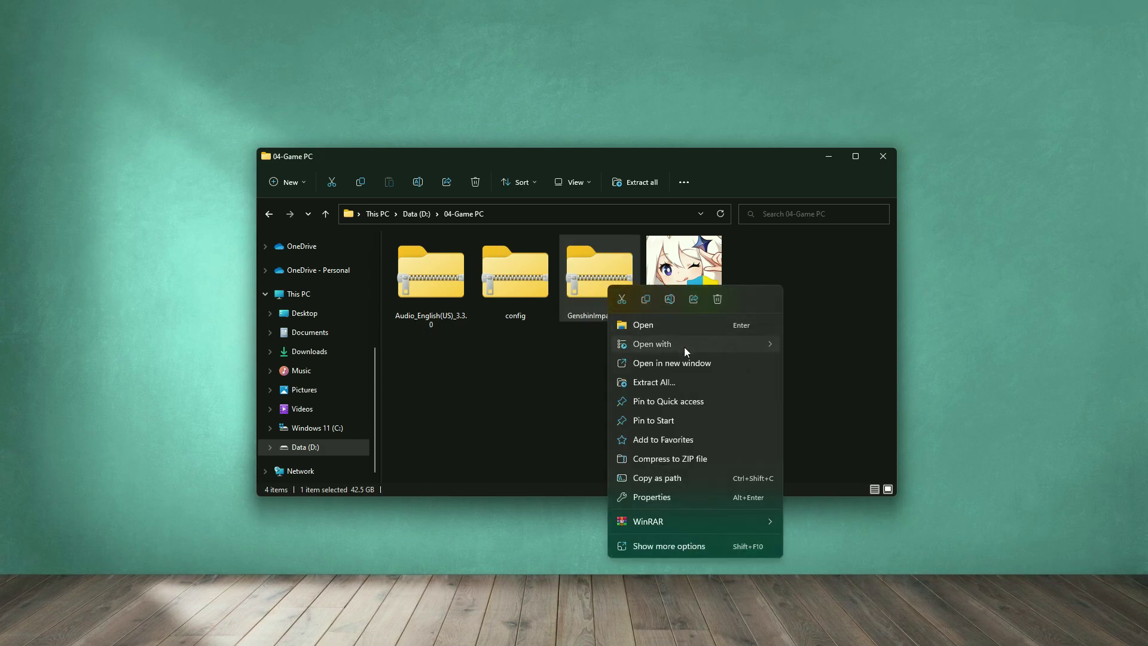
{"action": "mouse_move", "coordinate": [686, 352]}
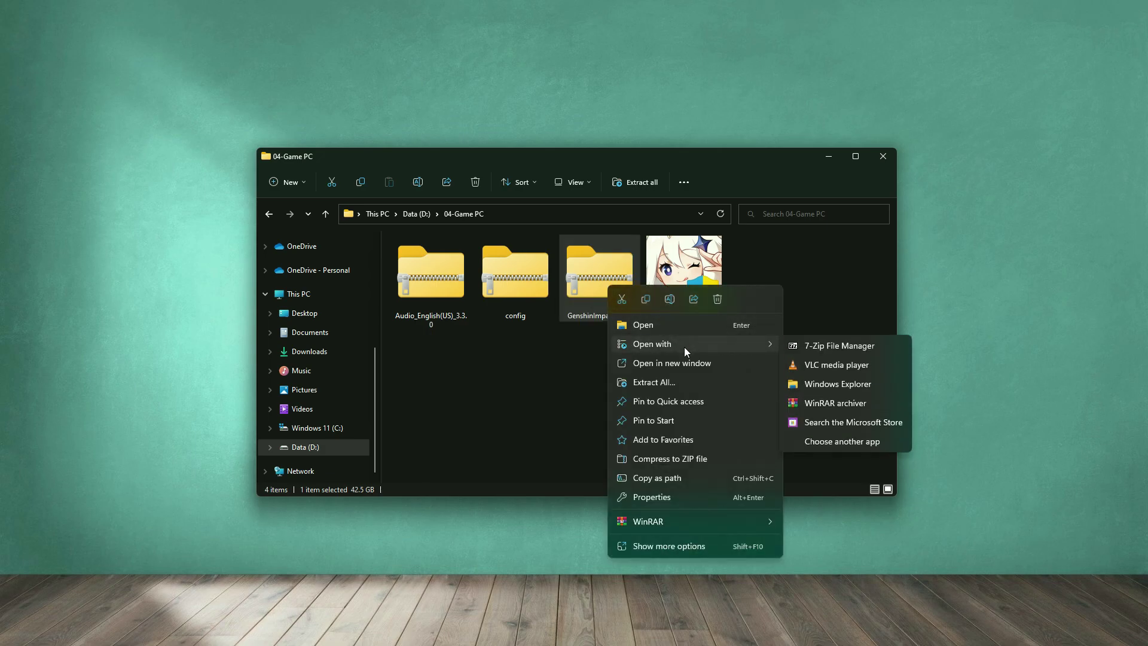
{"action": "left_click", "coordinate": [812, 347]}
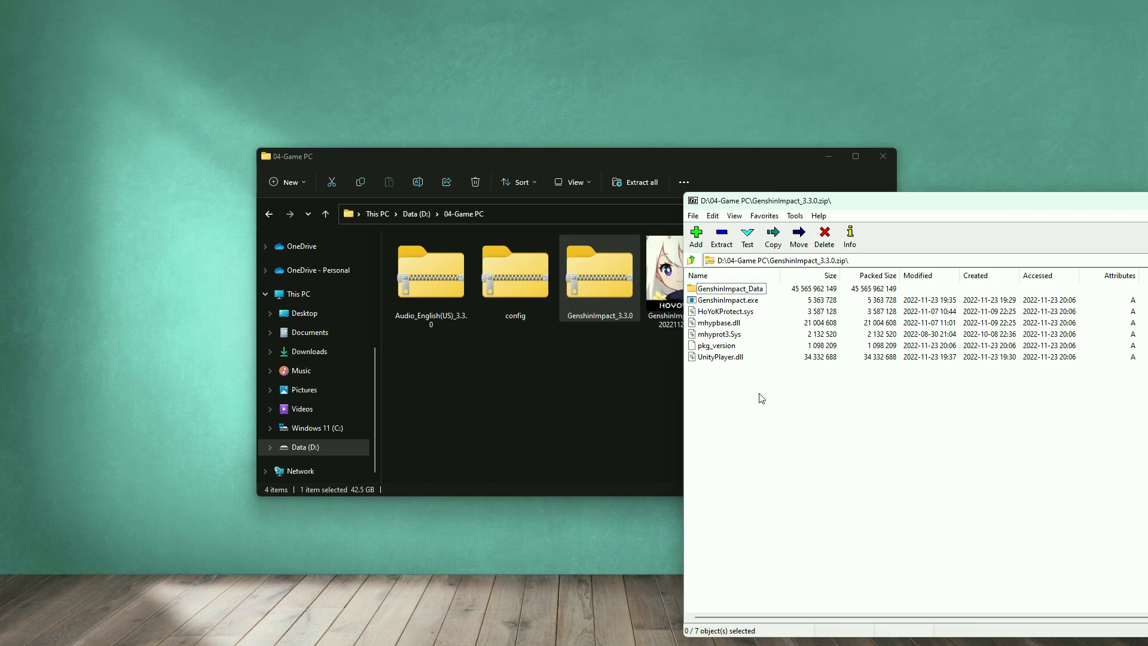
Step: Extract everything in the GenshinImpact_3.3.0 archive to D:\99-Game Installation\Genshin Impact\Genshin Impact game
{"action": "left_click_drag", "start_coordinate": [751, 402], "coordinate": [709, 284]}
{"action": "key", "text": "F5"}
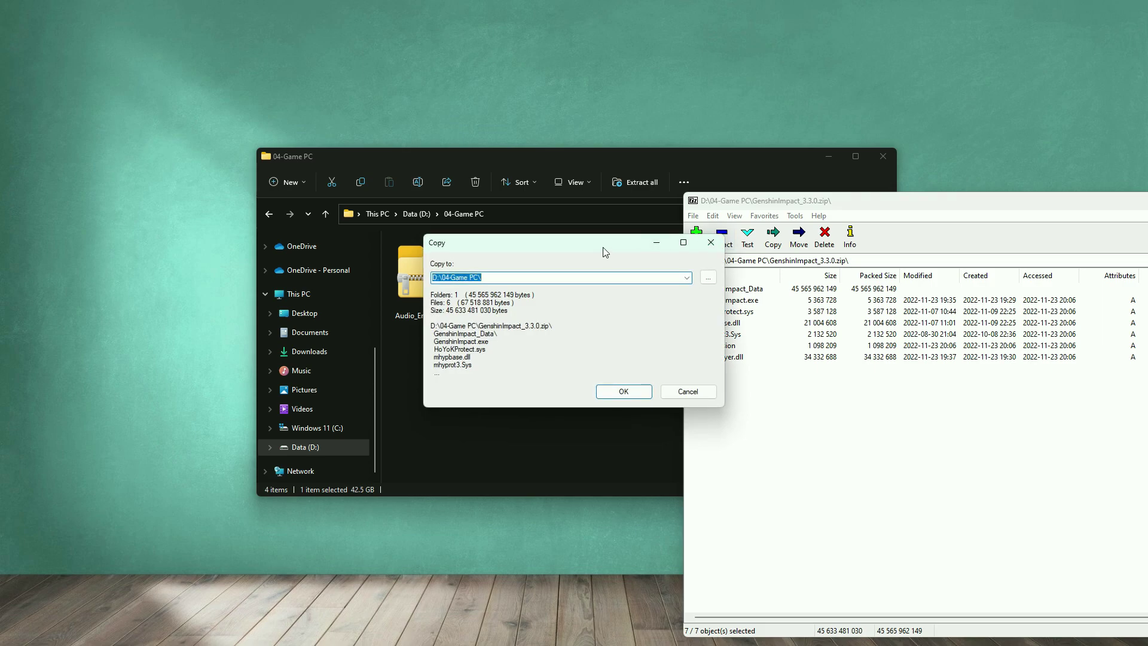
{"action": "left_click_drag", "start_coordinate": [603, 249], "coordinate": [497, 241]}
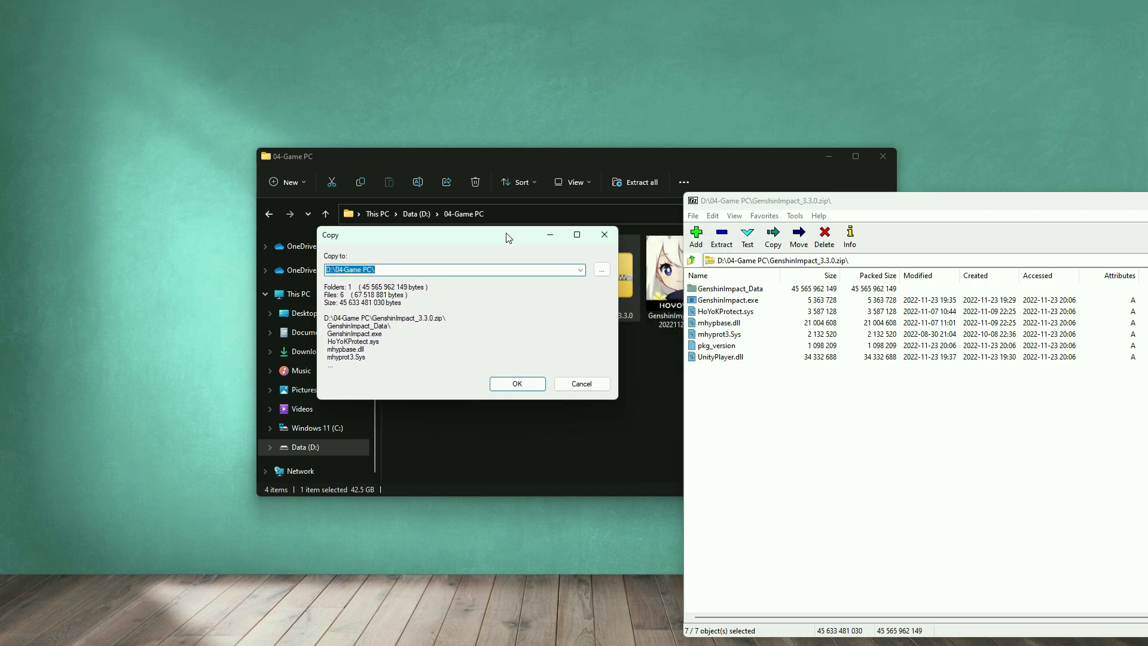
{"action": "left_click", "coordinate": [602, 271]}
{"action": "scroll", "coordinate": [565, 370], "scroll_direction": "down", "scroll_amount": 4}
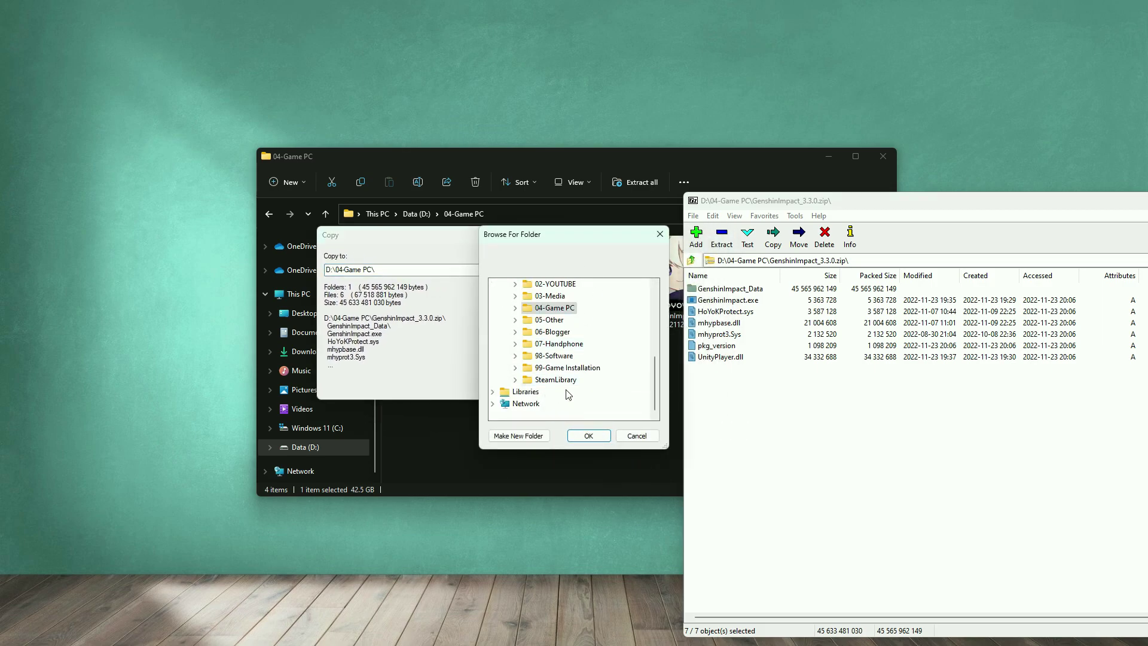
{"action": "left_click", "coordinate": [516, 367]}
{"action": "left_click", "coordinate": [526, 381]}
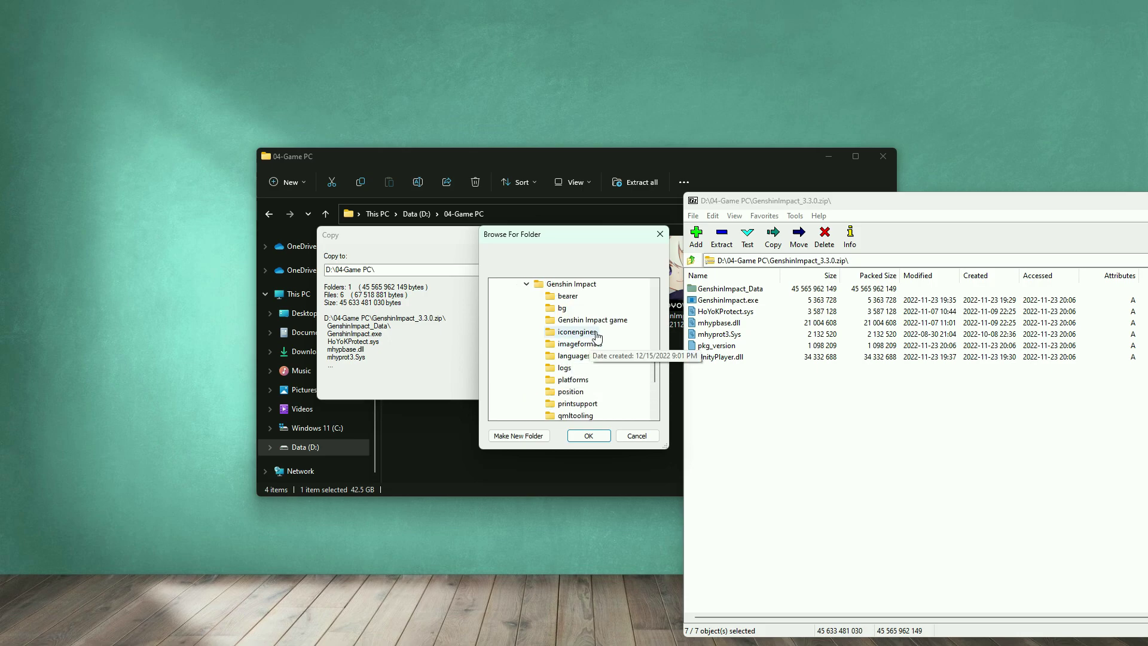
{"action": "left_click", "coordinate": [605, 325]}
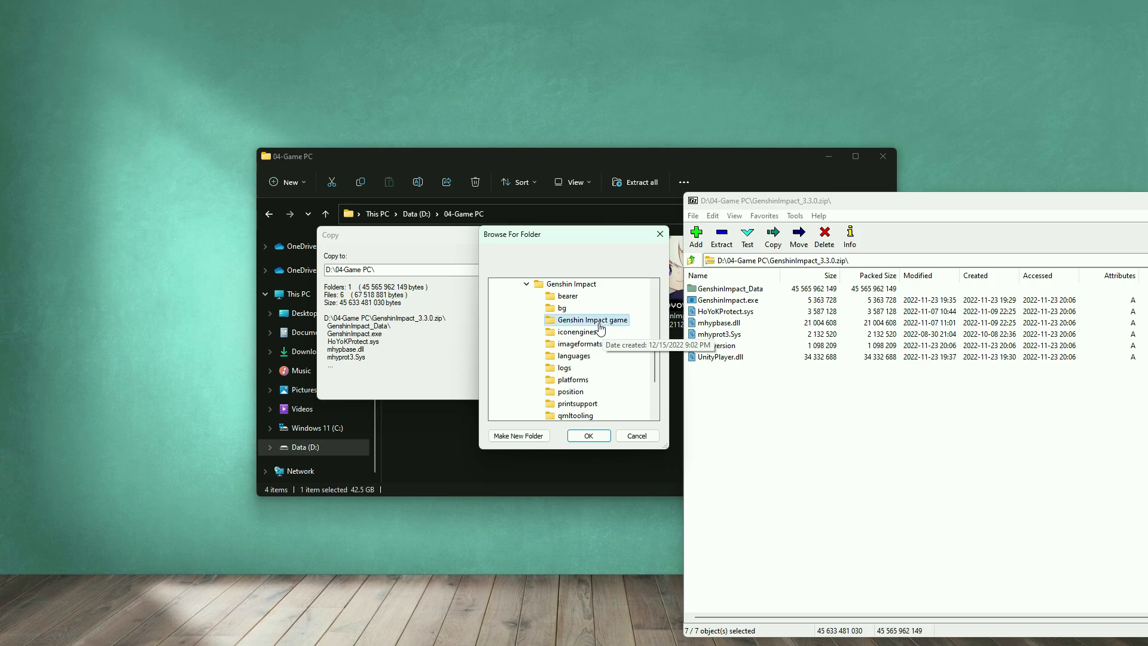
{"action": "left_click_drag", "start_coordinate": [592, 242], "coordinate": [591, 299]}
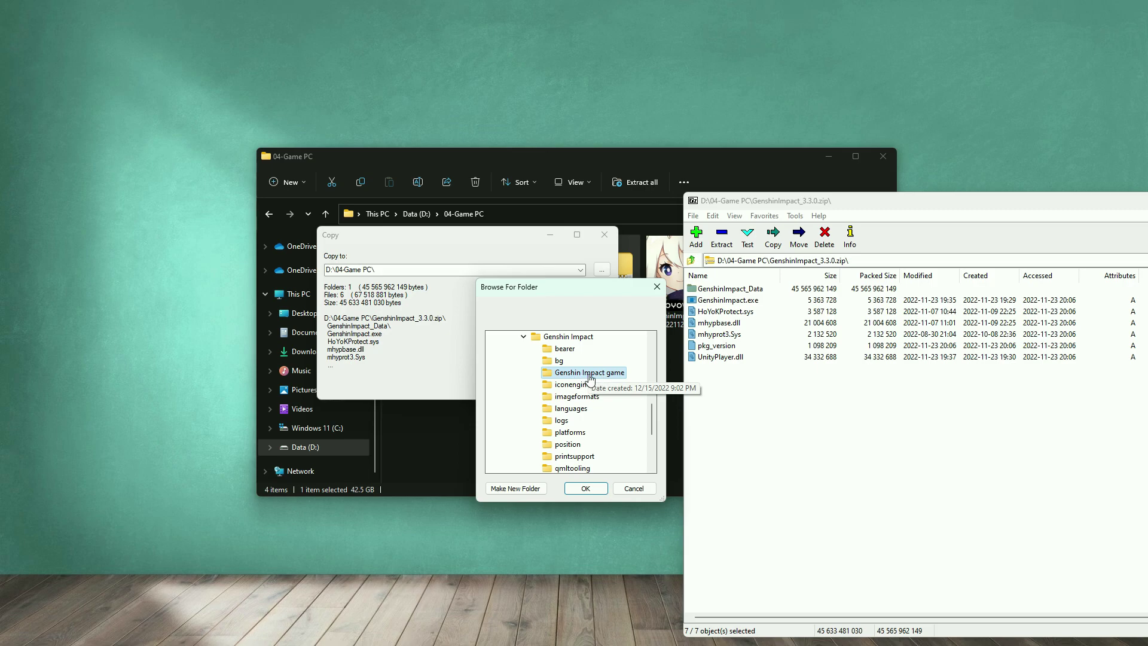
{"action": "left_click", "coordinate": [584, 489]}
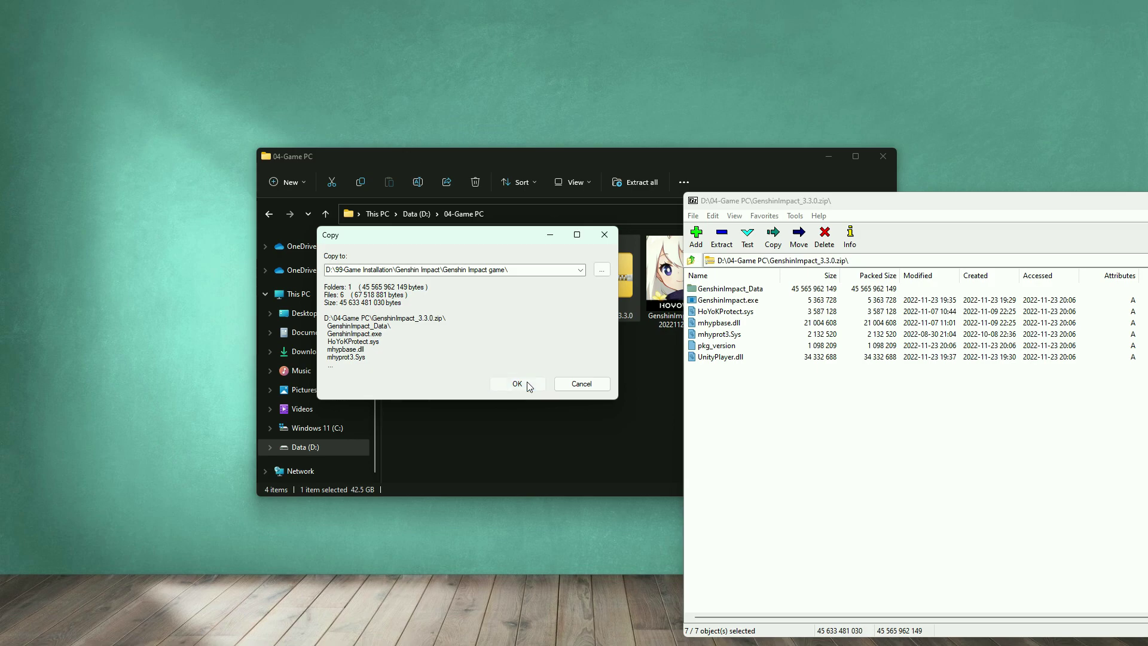
{"action": "left_click", "coordinate": [527, 384]}
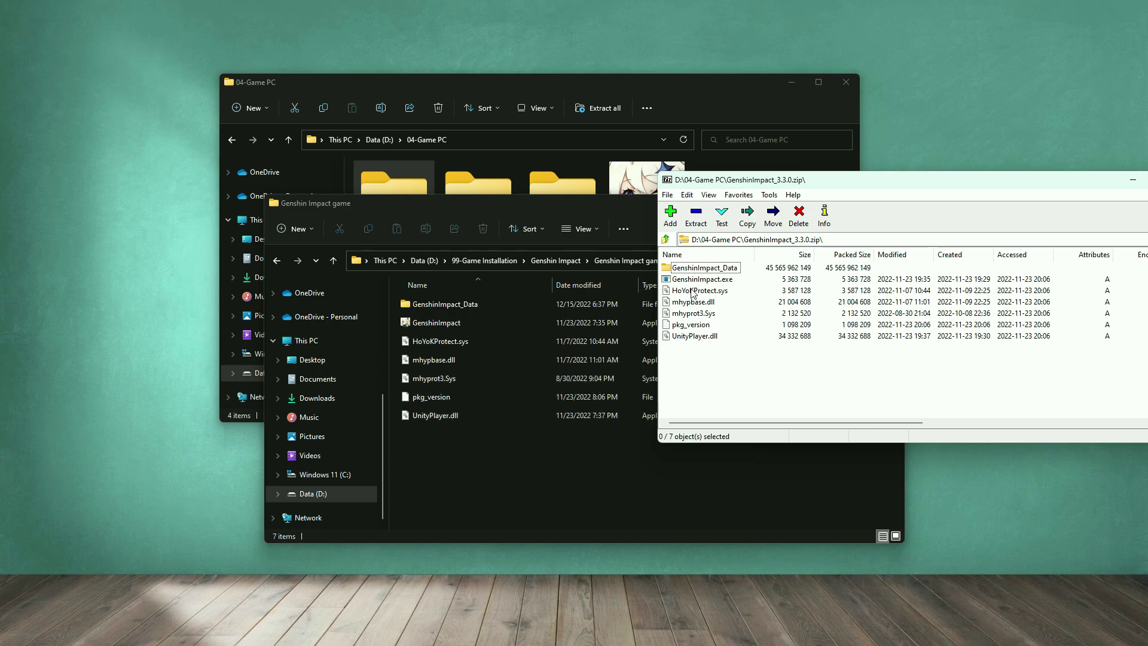
Step: Compare the extracted files in the Genshin Impact game folder with the GenshinImpact_3.3.0 archive's contents, and minimize the archive window
{"action": "left_click_drag", "start_coordinate": [684, 358], "coordinate": [685, 282]}
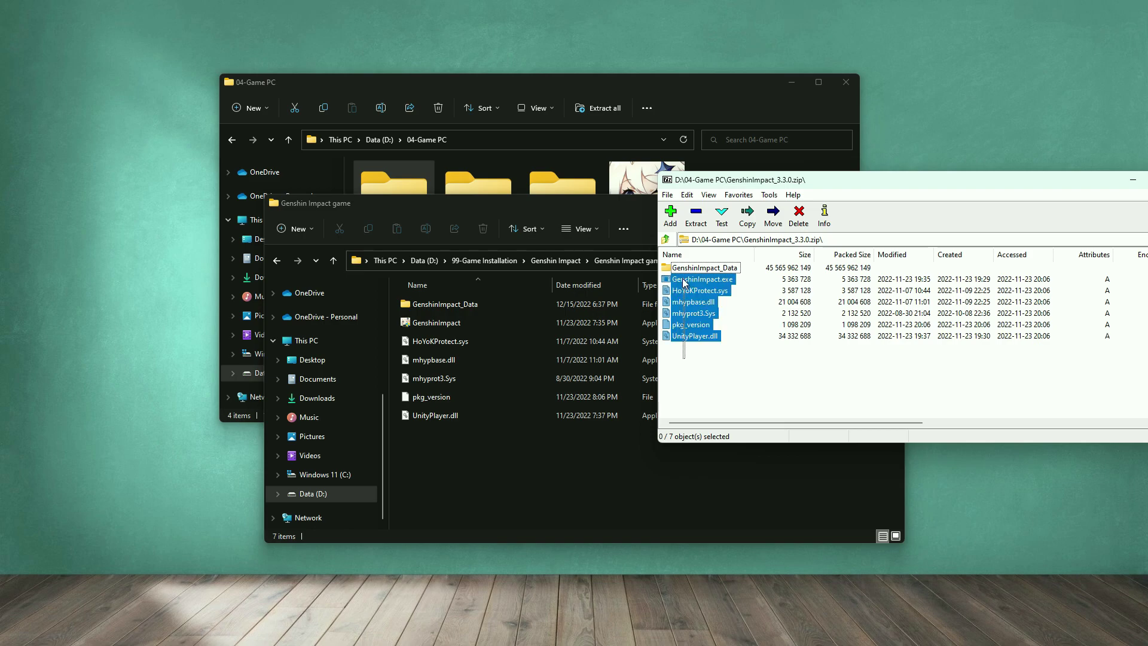
{"action": "left_click_drag", "start_coordinate": [464, 456], "coordinate": [419, 318]}
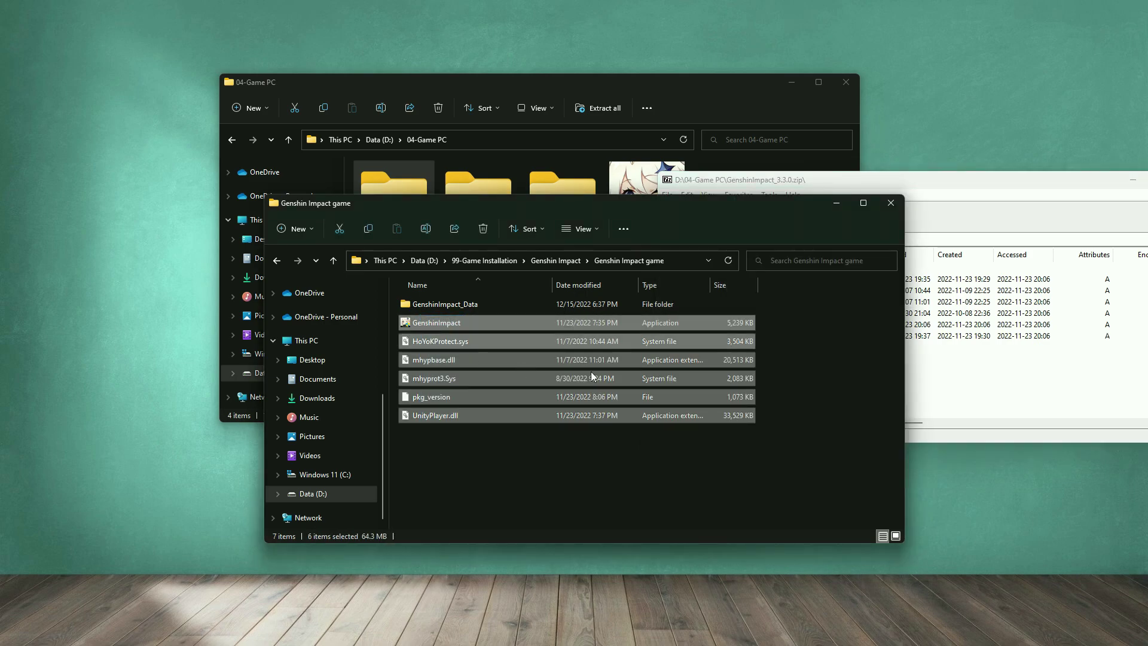
{"action": "left_click", "coordinate": [997, 394]}
{"action": "left_click", "coordinate": [997, 394]}
{"action": "left_click", "coordinate": [695, 269]}
{"action": "left_click", "coordinate": [422, 305]}
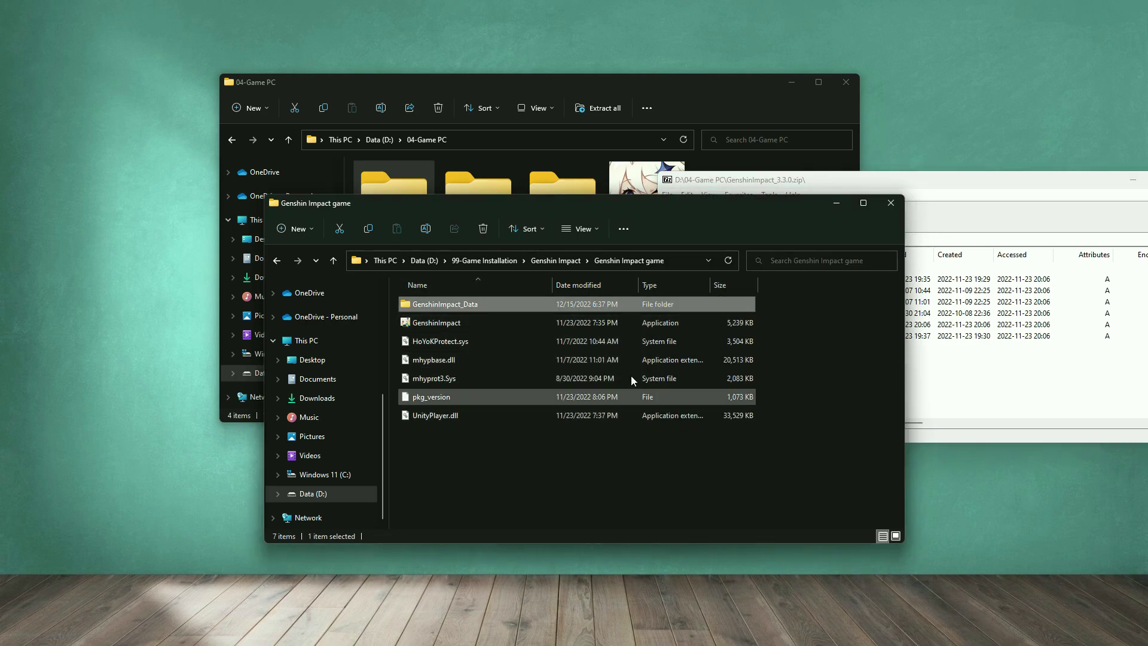
{"action": "left_click", "coordinate": [1016, 384]}
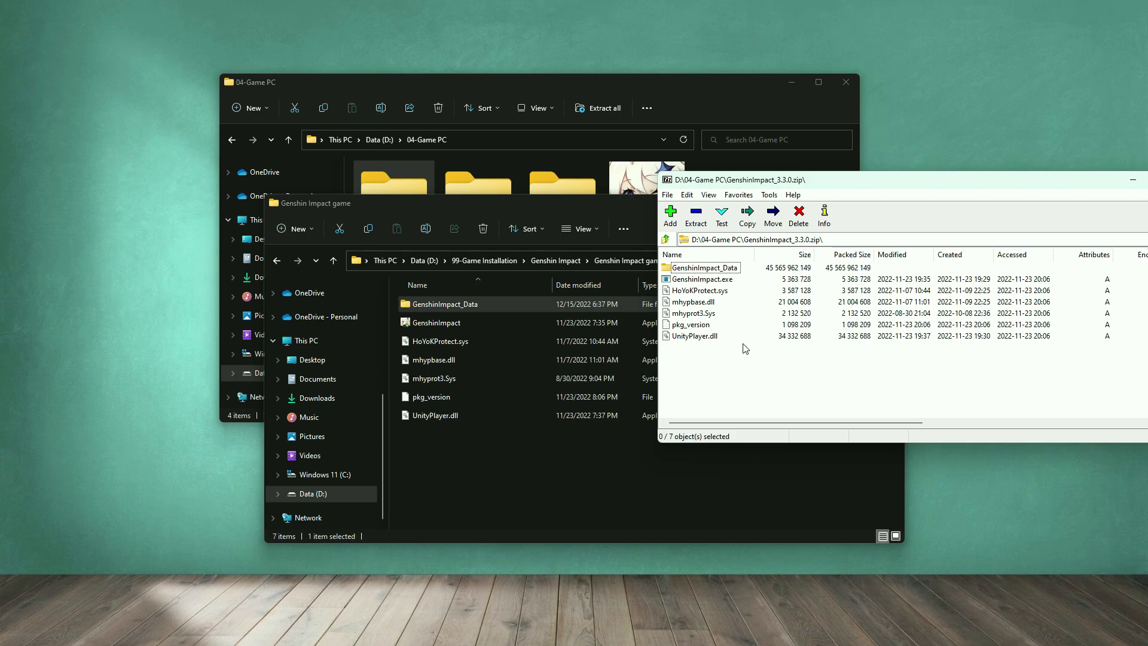
{"action": "left_click_drag", "start_coordinate": [997, 185], "coordinate": [772, 204]}
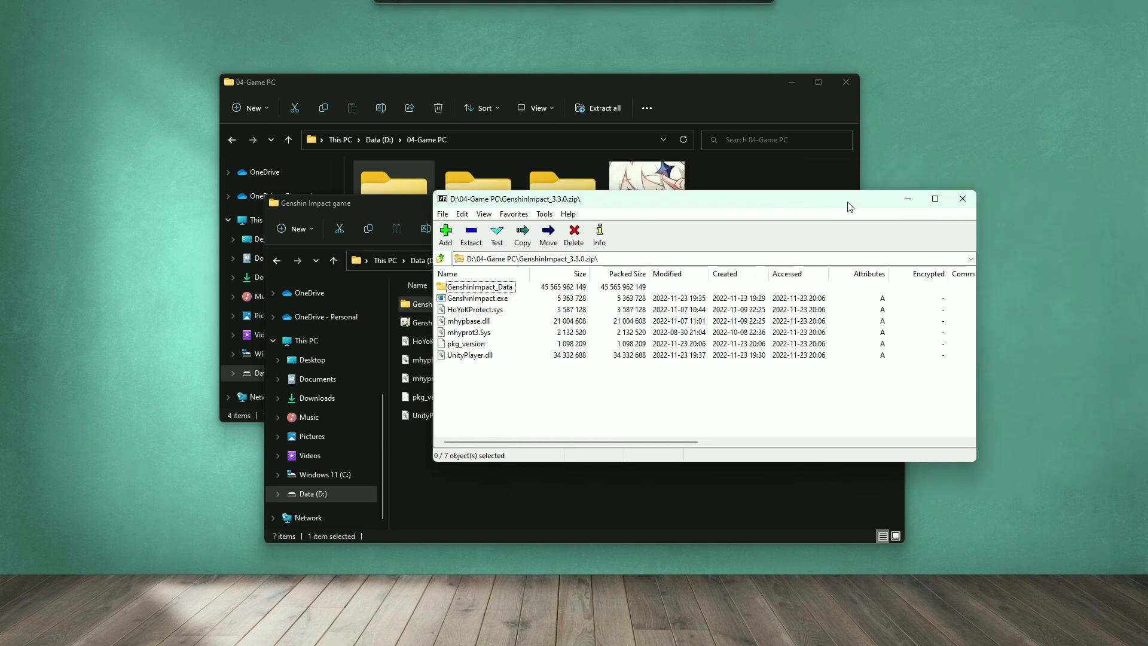
{"action": "left_click", "coordinate": [907, 201]}
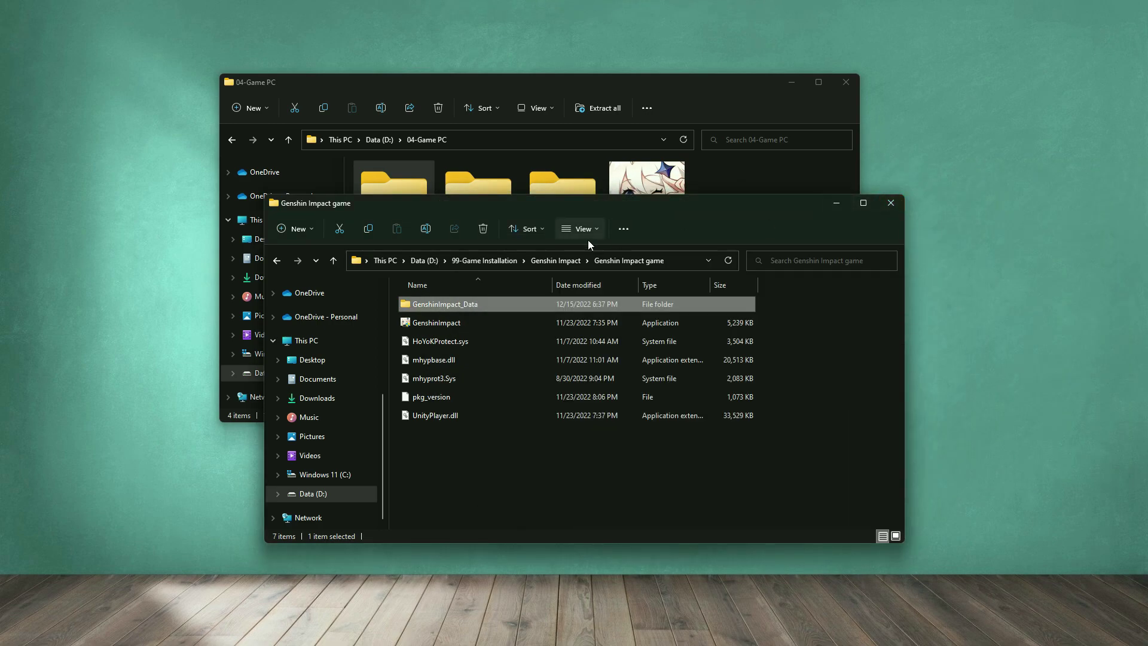
Step: Open the Audio_English(US)_3.3.0 archive with 7-Zip File Manager and place its window beside the folder windows
{"action": "left_click", "coordinate": [713, 94]}
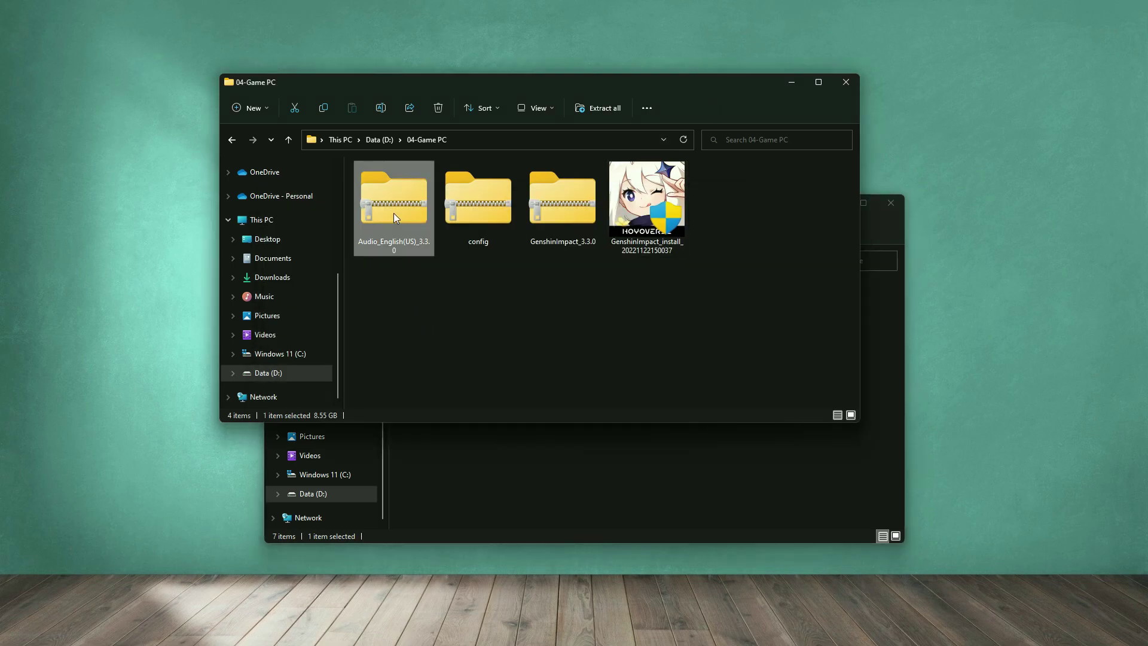
{"action": "right_click", "coordinate": [414, 191]}
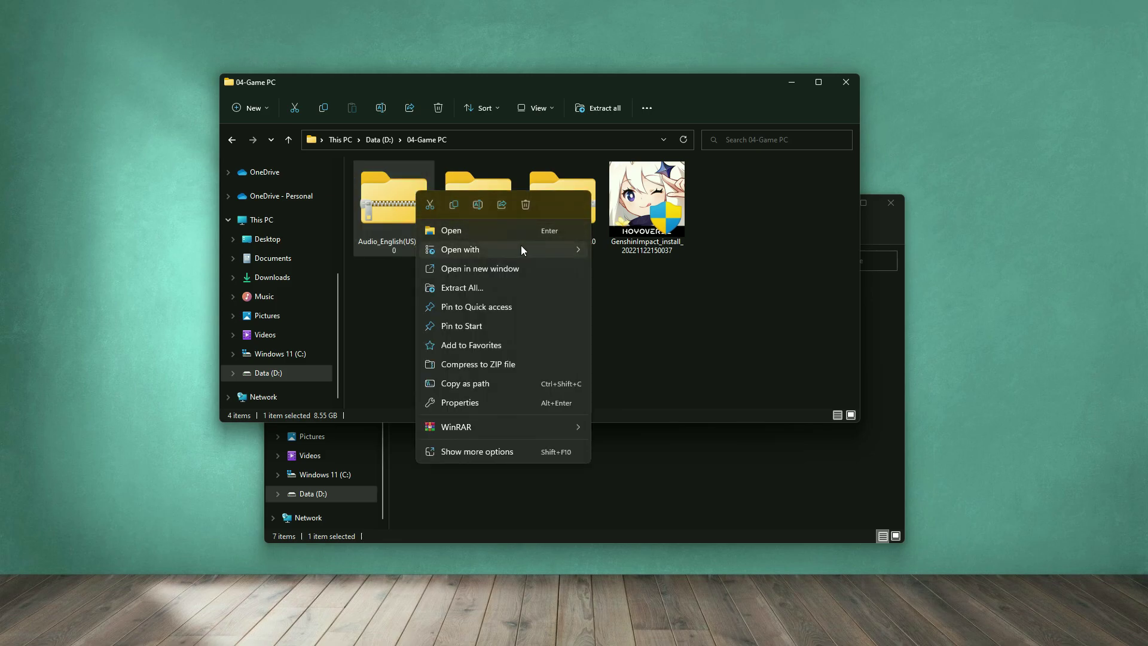
{"action": "mouse_move", "coordinate": [522, 248]}
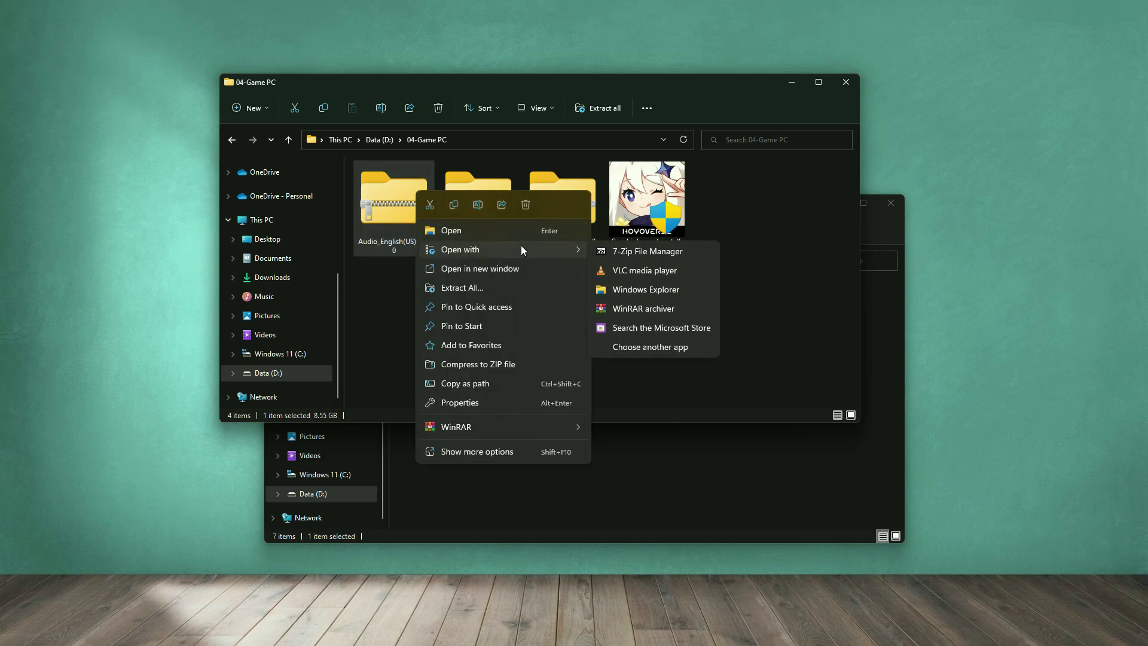
{"action": "left_click", "coordinate": [655, 251]}
{"action": "left_click_drag", "start_coordinate": [268, 309], "coordinate": [534, 148]}
{"action": "left_click_drag", "start_coordinate": [1061, 328], "coordinate": [730, 328]}
{"action": "left_click_drag", "start_coordinate": [413, 147], "coordinate": [894, 136]}
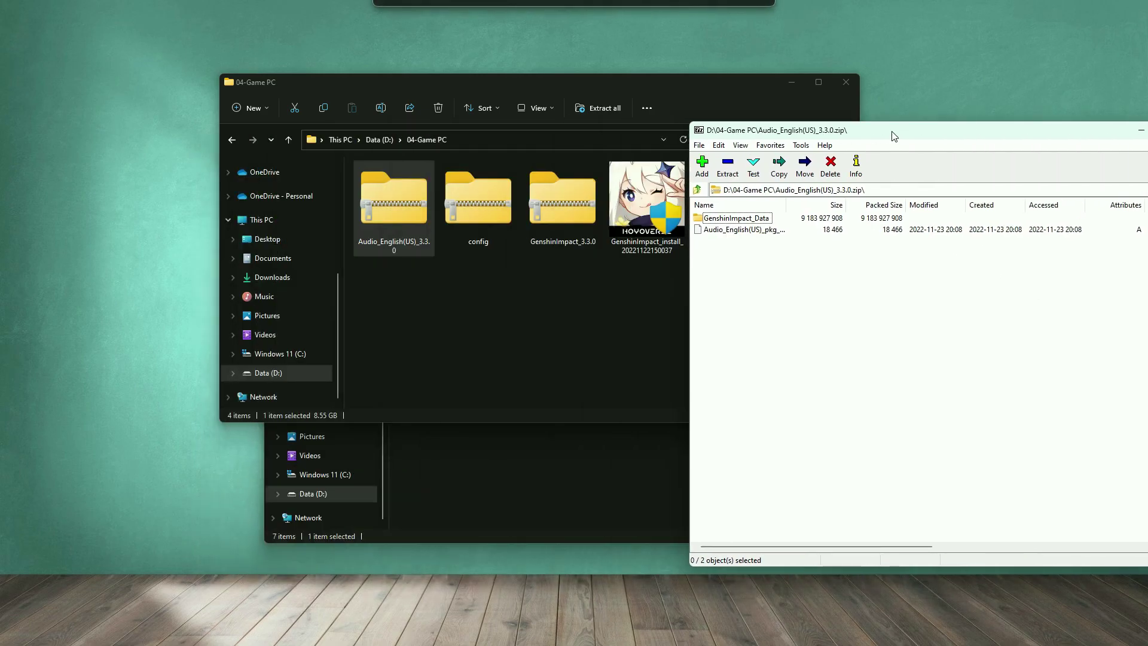
Step: Extract the Audio_English(US)_pkg_version file from the audio archive into the Genshin Impact game folder
{"action": "left_click", "coordinate": [532, 483]}
{"action": "left_click", "coordinate": [951, 321]}
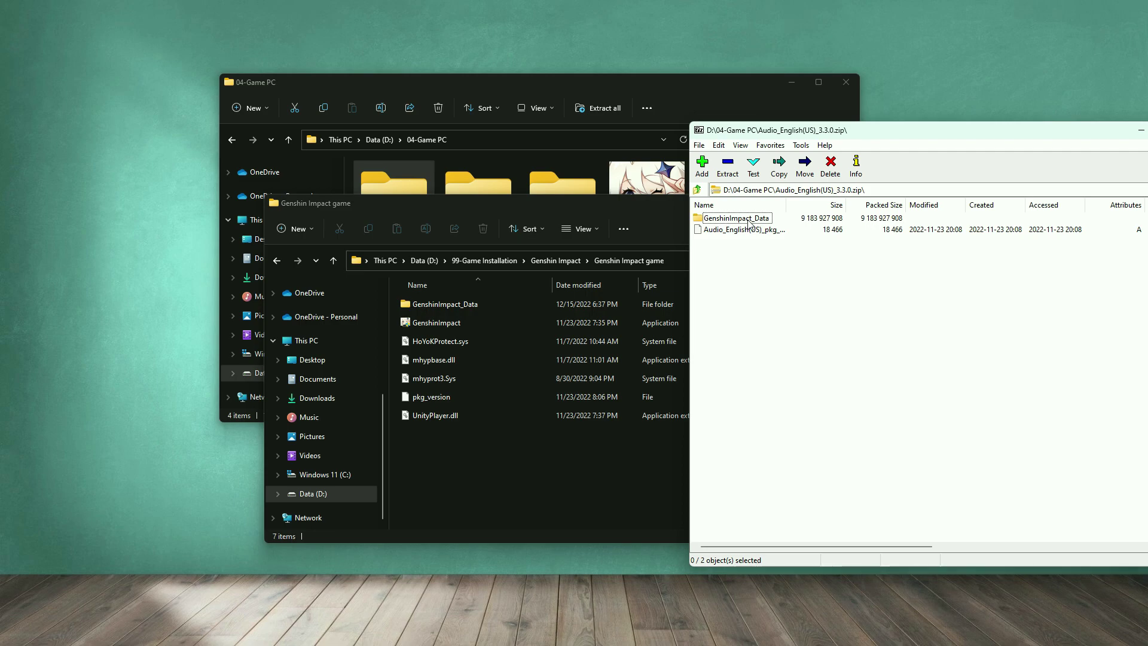
{"action": "left_click", "coordinate": [734, 235]}
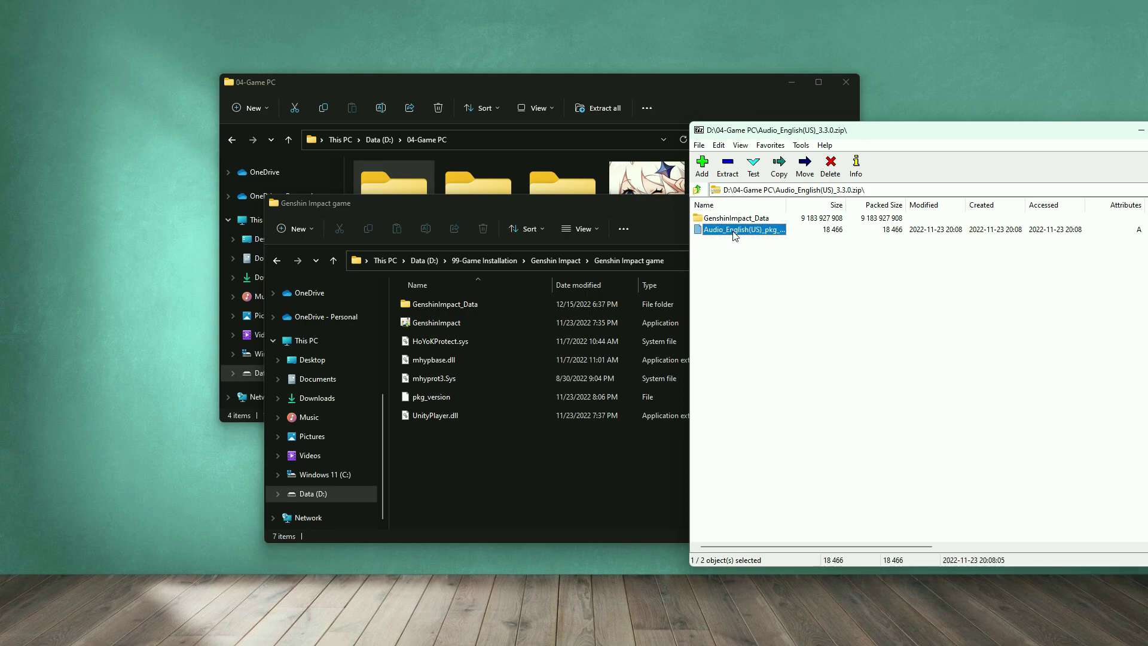
{"action": "left_click_drag", "start_coordinate": [736, 235], "coordinate": [445, 465]}
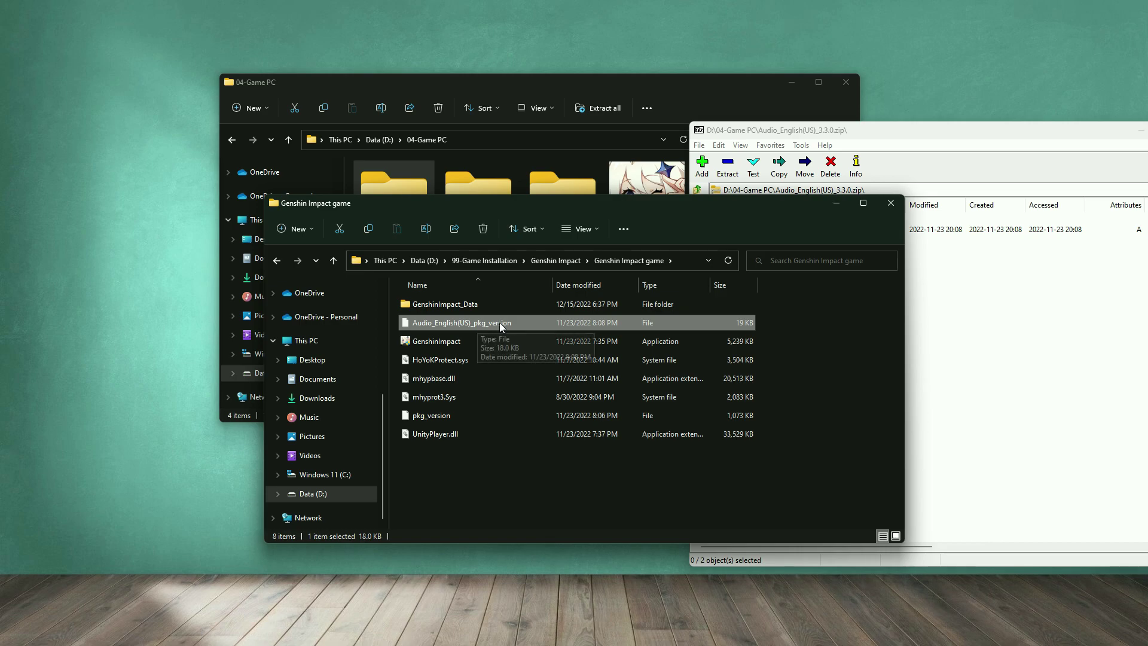
{"action": "left_click", "coordinate": [1065, 355]}
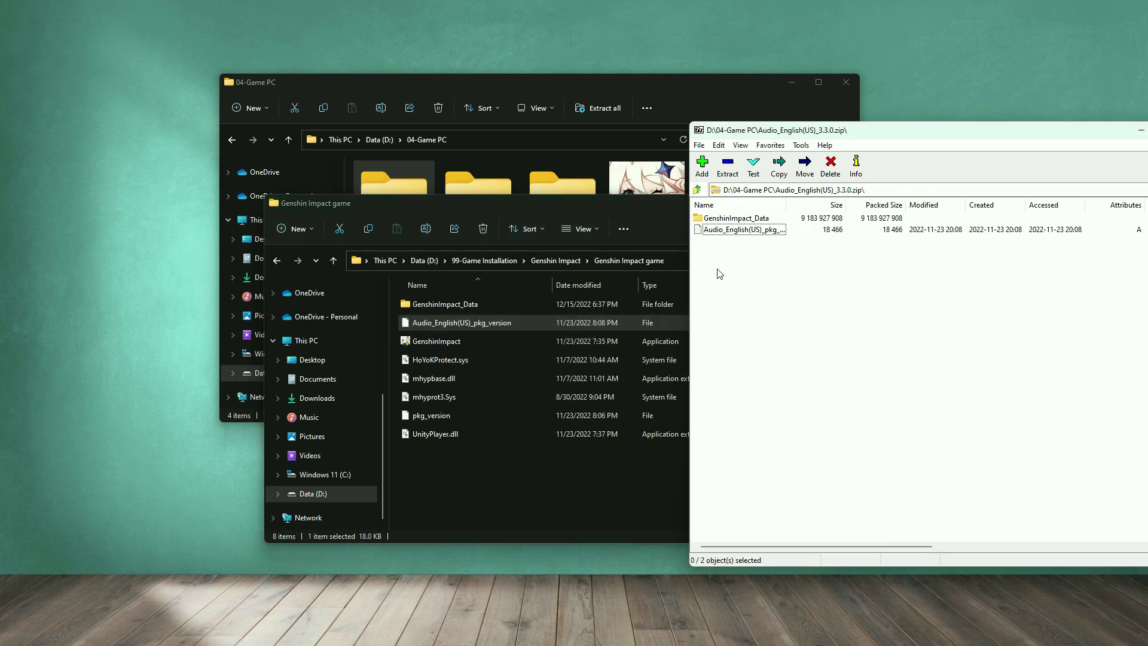
Step: Open GenshinImpact_Data in the audio archive and GenshinImpact_Data\StreamingAssets in the installed game folder
{"action": "double_click", "coordinate": [730, 220]}
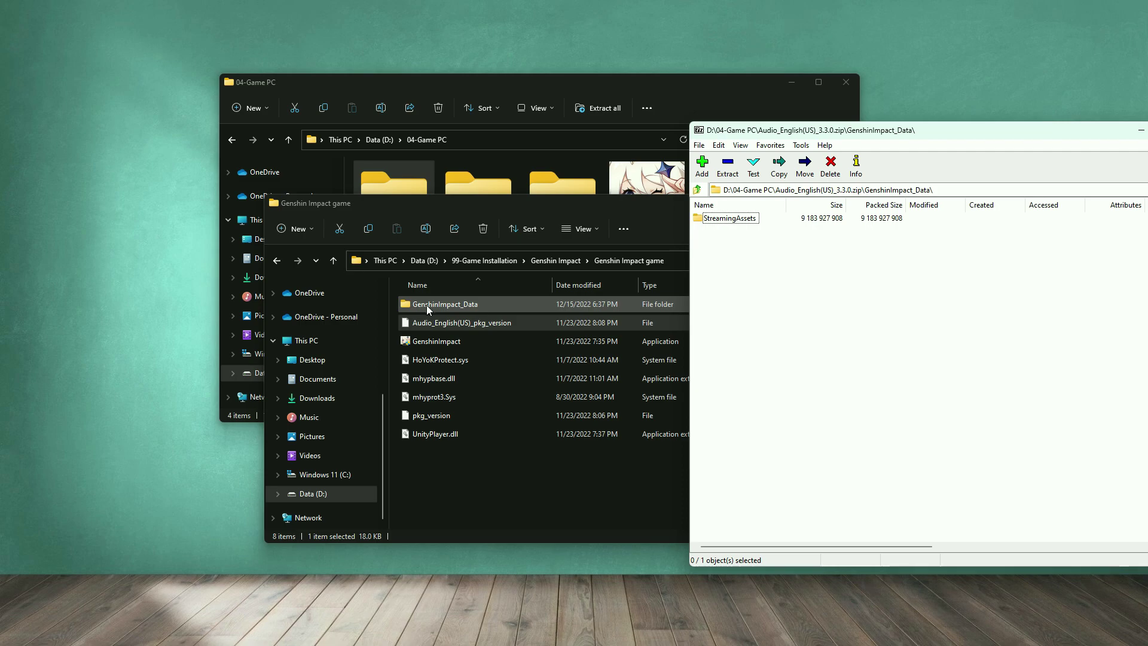
{"action": "double_click", "coordinate": [428, 306]}
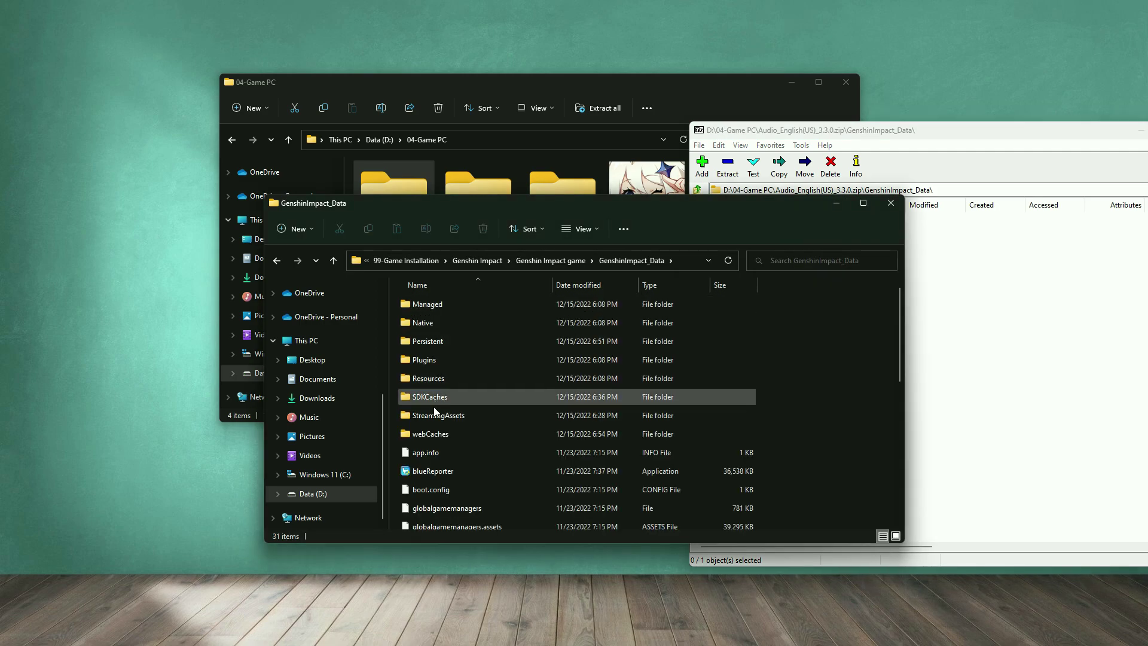
{"action": "double_click", "coordinate": [435, 415]}
{"action": "left_click", "coordinate": [1032, 385]}
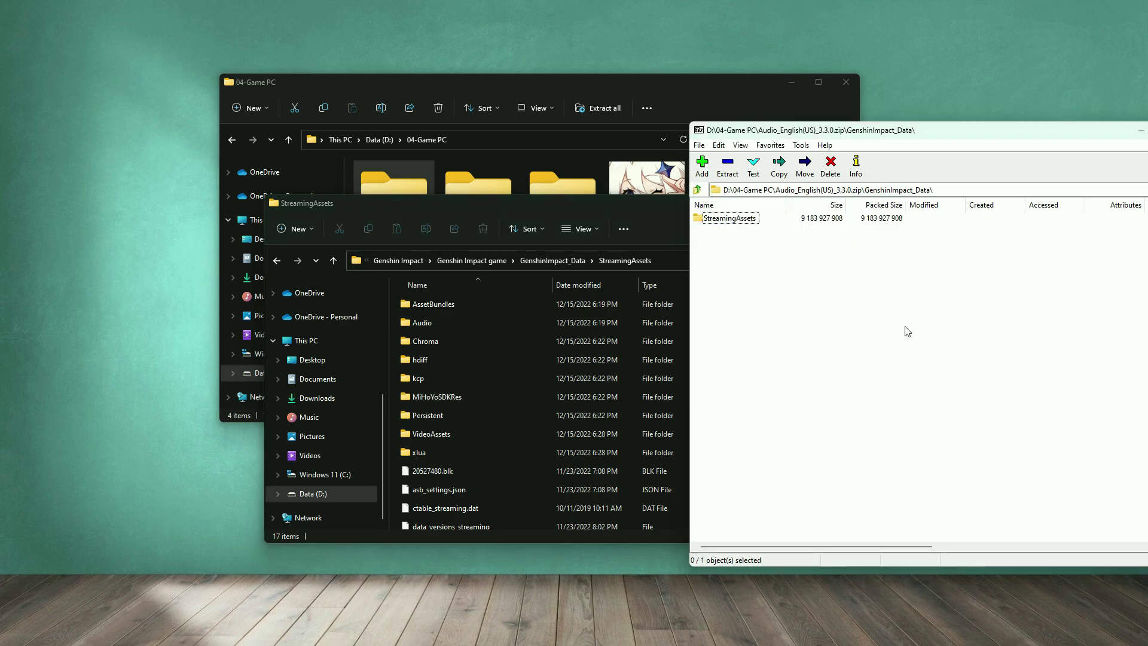
Step: Browse the audio archive from GenshinImpact_Data down to StreamingAssets\Audio\GeneratedSoundBanks\Windows
{"action": "double_click", "coordinate": [741, 221]}
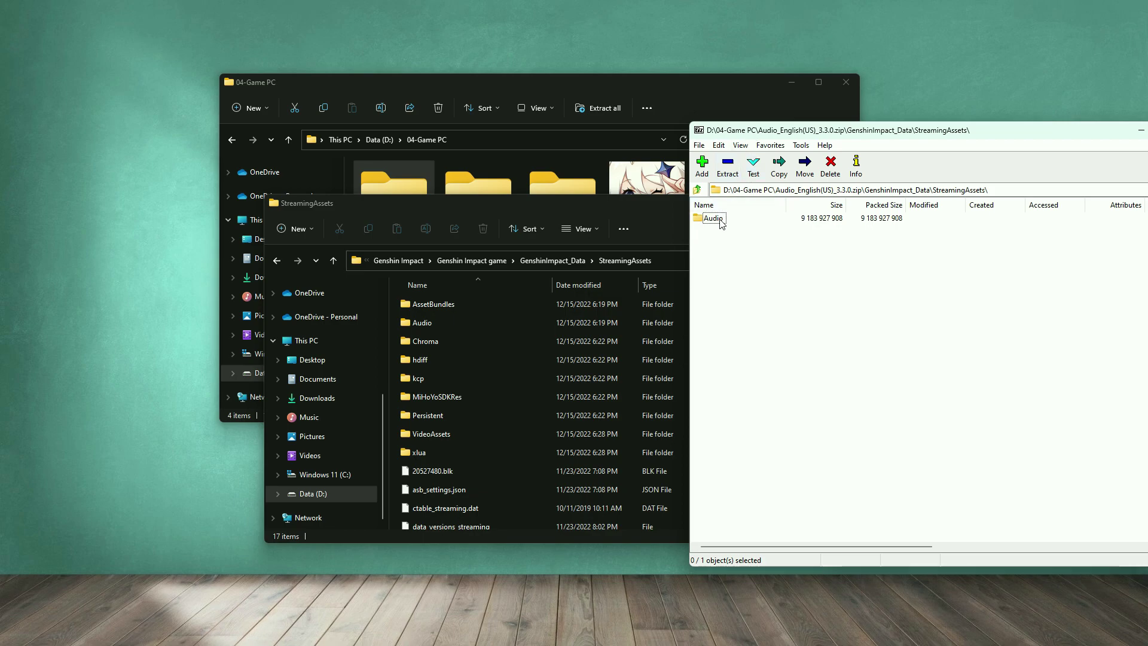
{"action": "left_click", "coordinate": [712, 222]}
{"action": "double_click", "coordinate": [712, 222]}
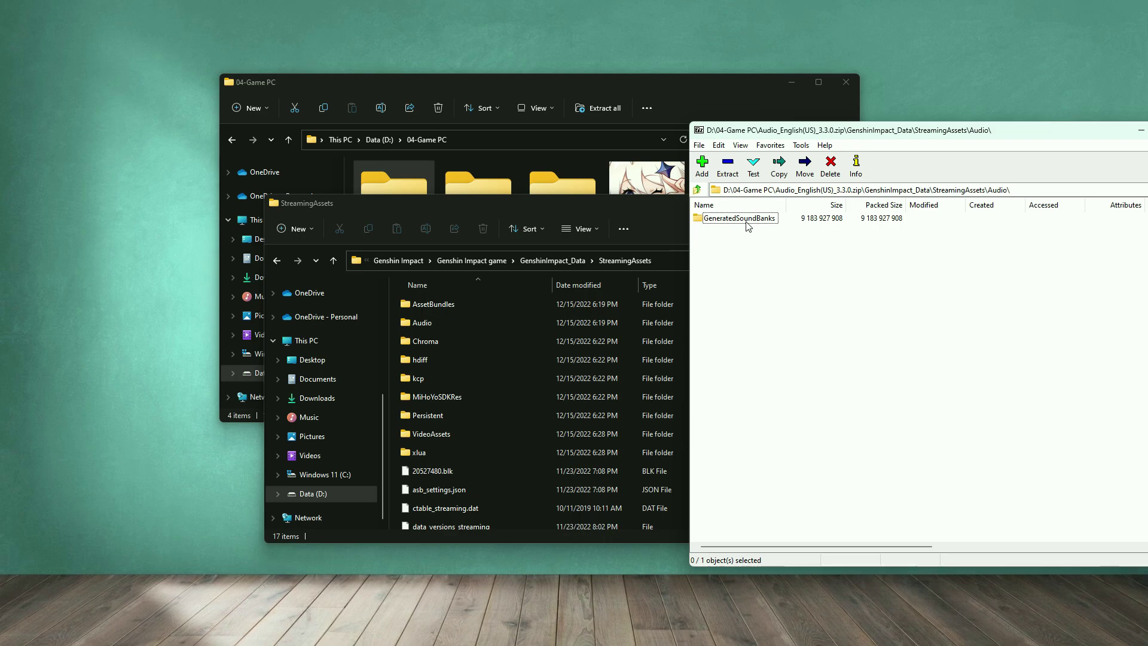
{"action": "double_click", "coordinate": [747, 225]}
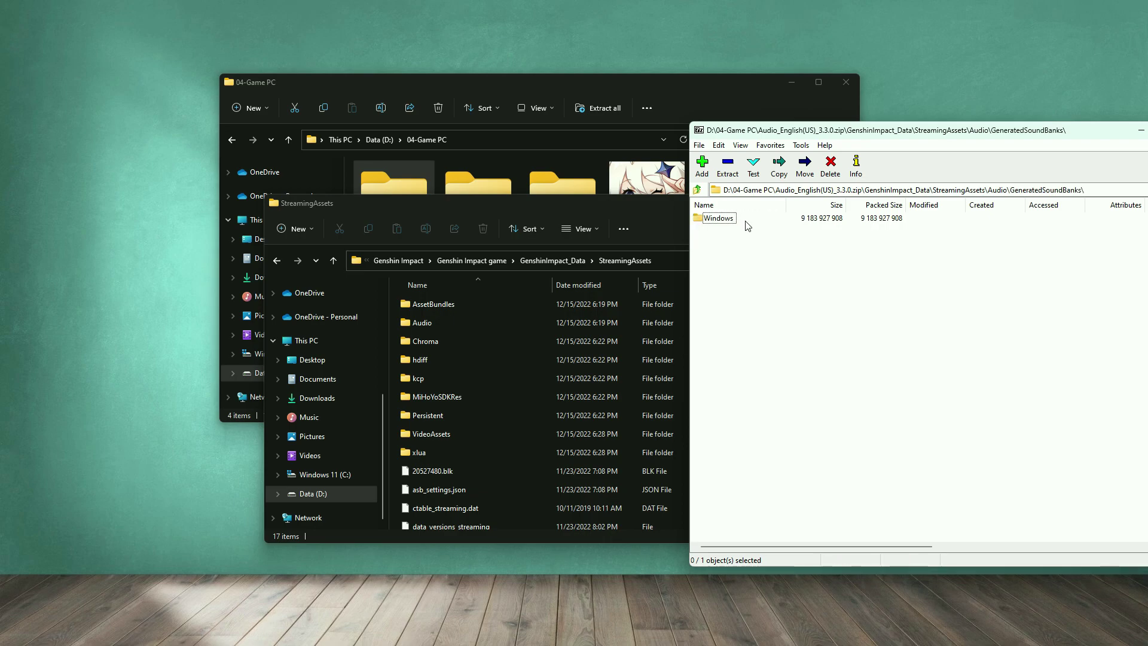
{"action": "double_click", "coordinate": [711, 221]}
Step: Check the sound bank path in the audio archive and open the matching Audio\GeneratedSoundBanks\Windows folder in the installed game's StreamingAssets
{"action": "left_click", "coordinate": [991, 190]}
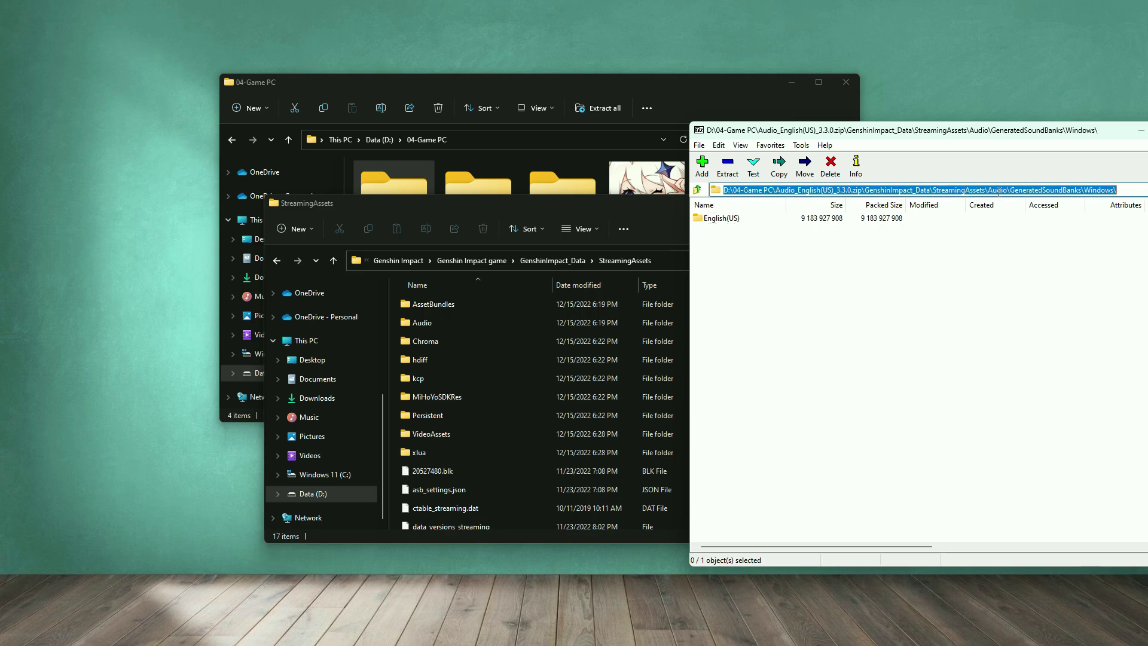
{"action": "left_click", "coordinate": [1023, 190]}
{"action": "left_click_drag", "start_coordinate": [1115, 190], "coordinate": [934, 186]}
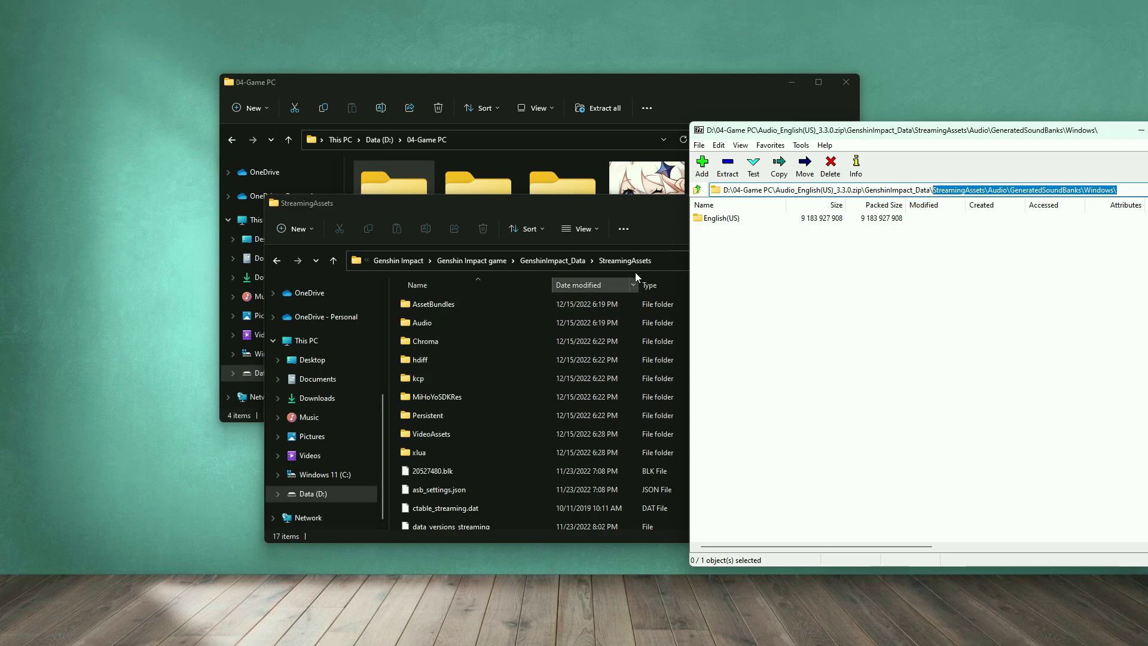
{"action": "double_click", "coordinate": [422, 323]}
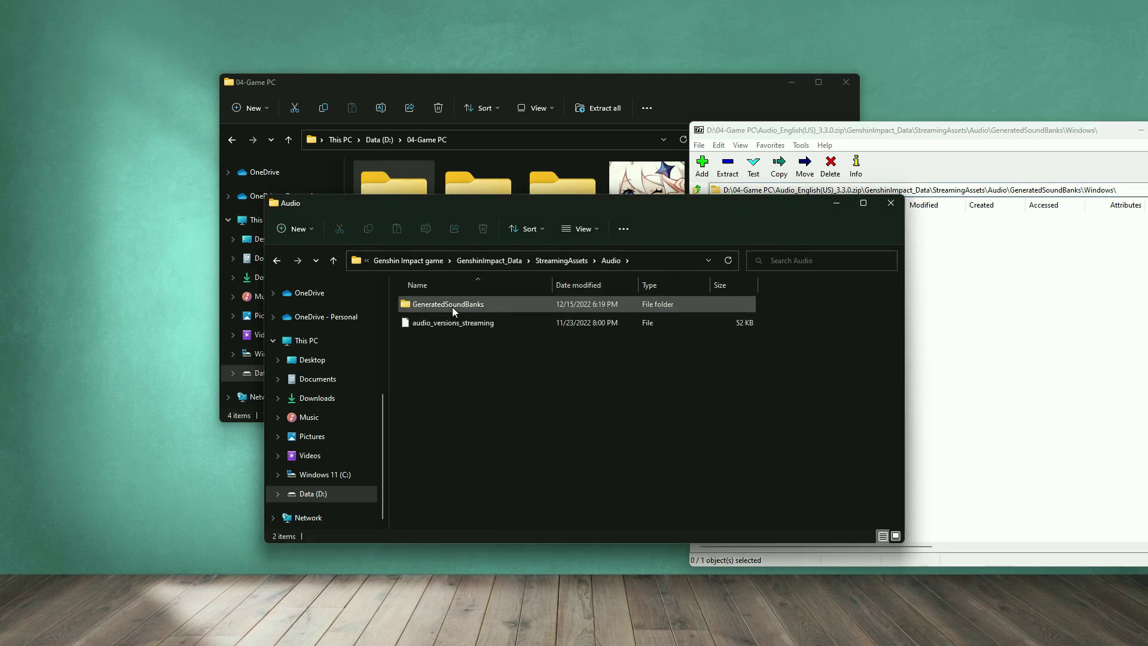
{"action": "left_click", "coordinate": [465, 304]}
{"action": "key", "text": "F2"}
{"action": "double_click", "coordinate": [408, 303]}
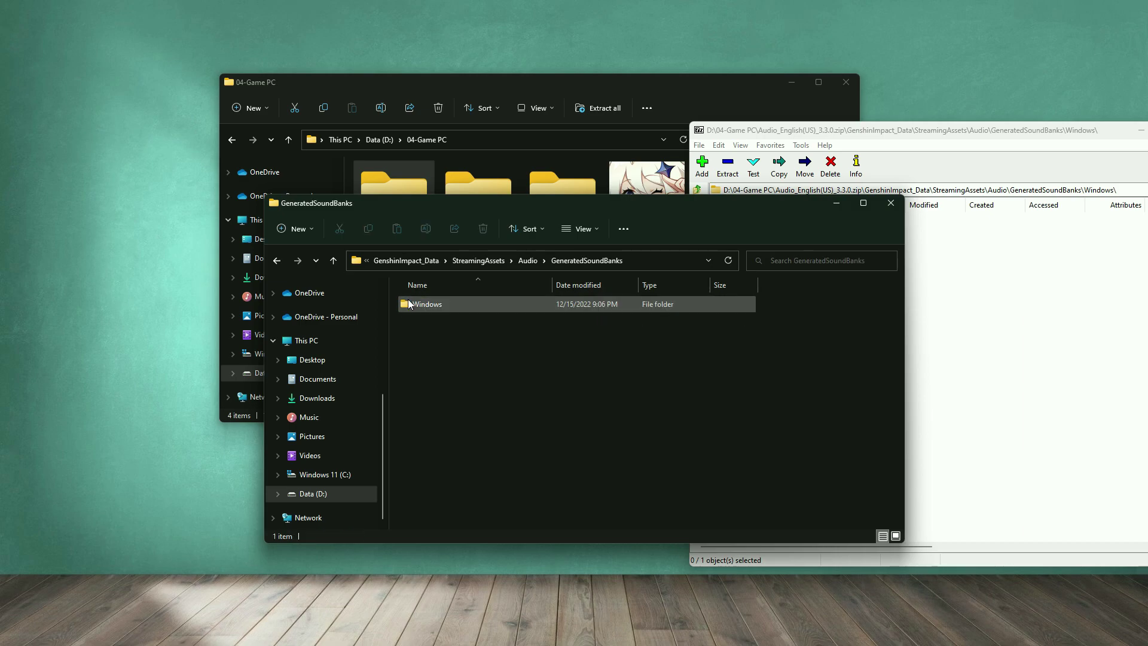
{"action": "double_click", "coordinate": [419, 304]}
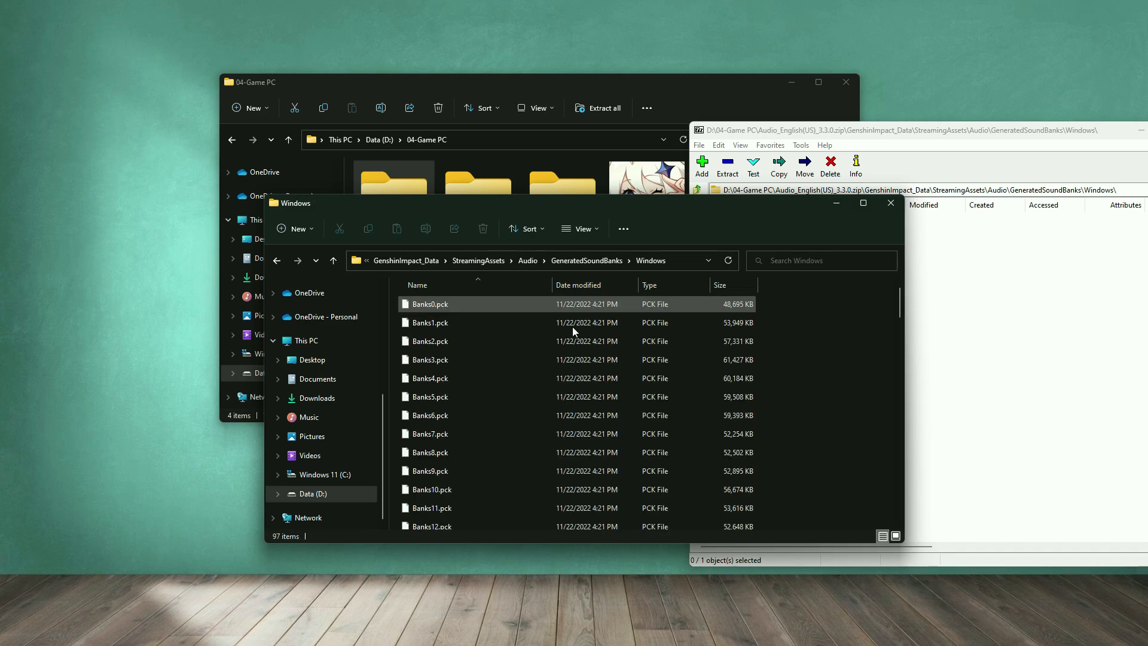
Step: Extract the English(US) folder from the audio archive into the installed game's GenshinImpact_Data\StreamingAssets\Audio\GeneratedSoundBanks\Windows folder
{"action": "left_click", "coordinate": [1030, 332]}
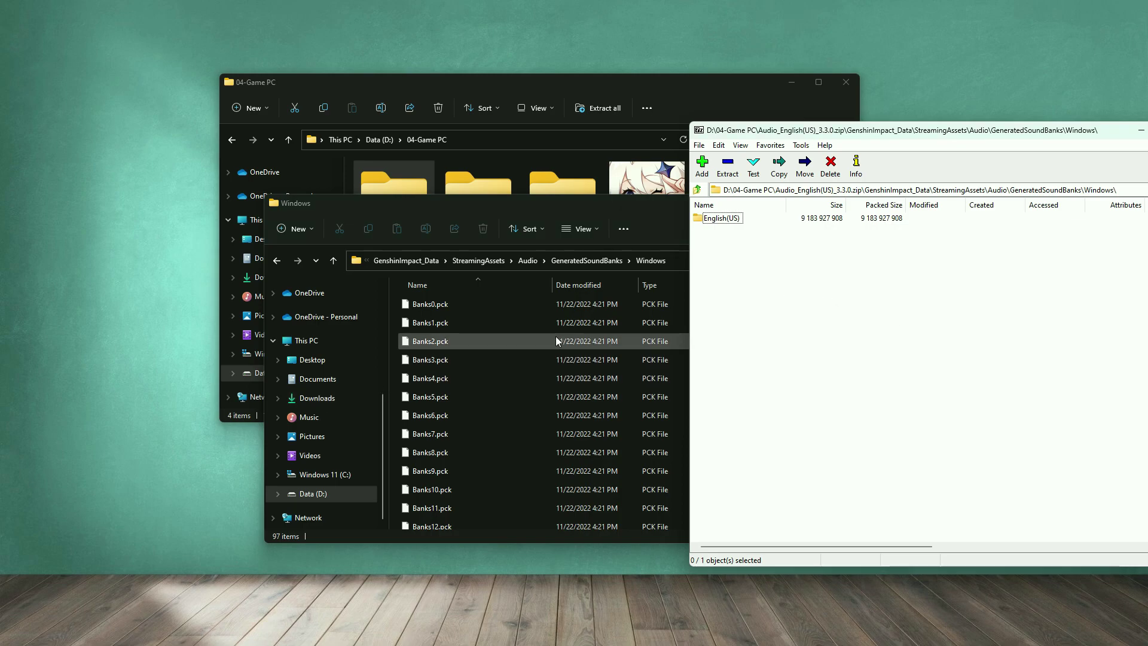
{"action": "left_click", "coordinate": [723, 218]}
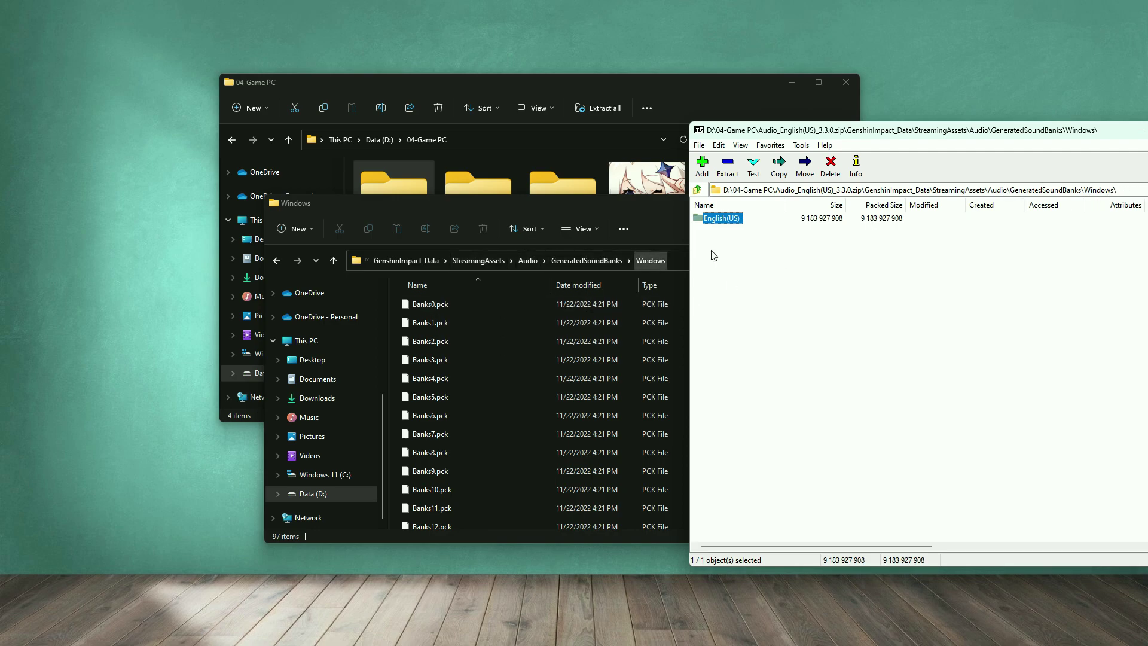
{"action": "left_click", "coordinate": [676, 260]}
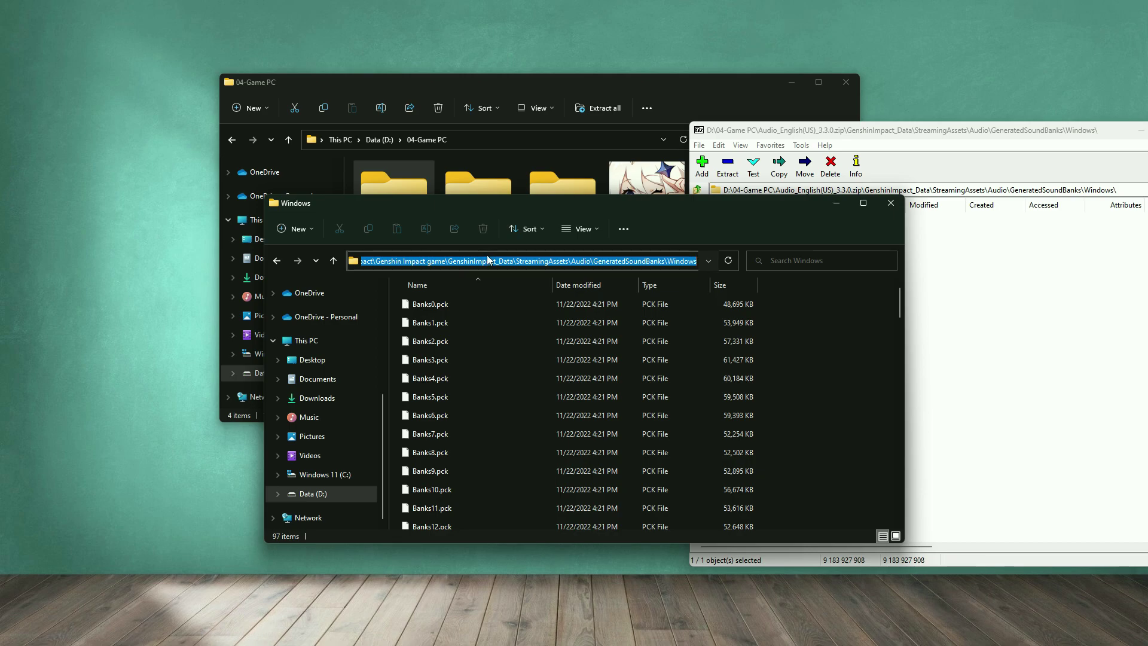
{"action": "left_click", "coordinate": [994, 343]}
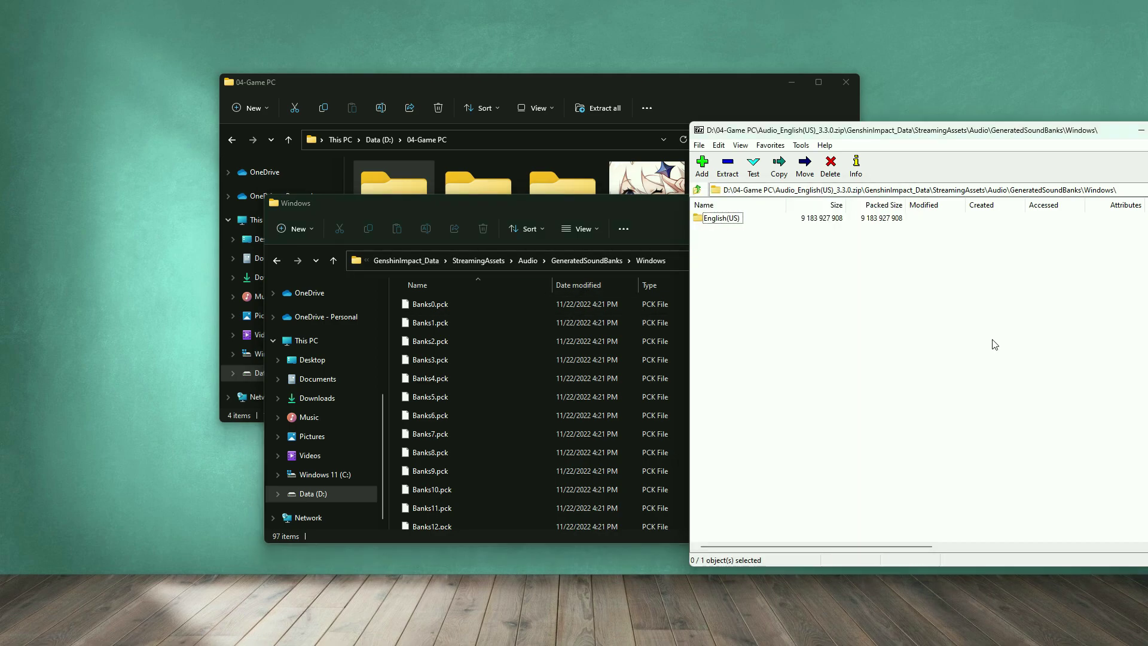
{"action": "left_click", "coordinate": [728, 167]}
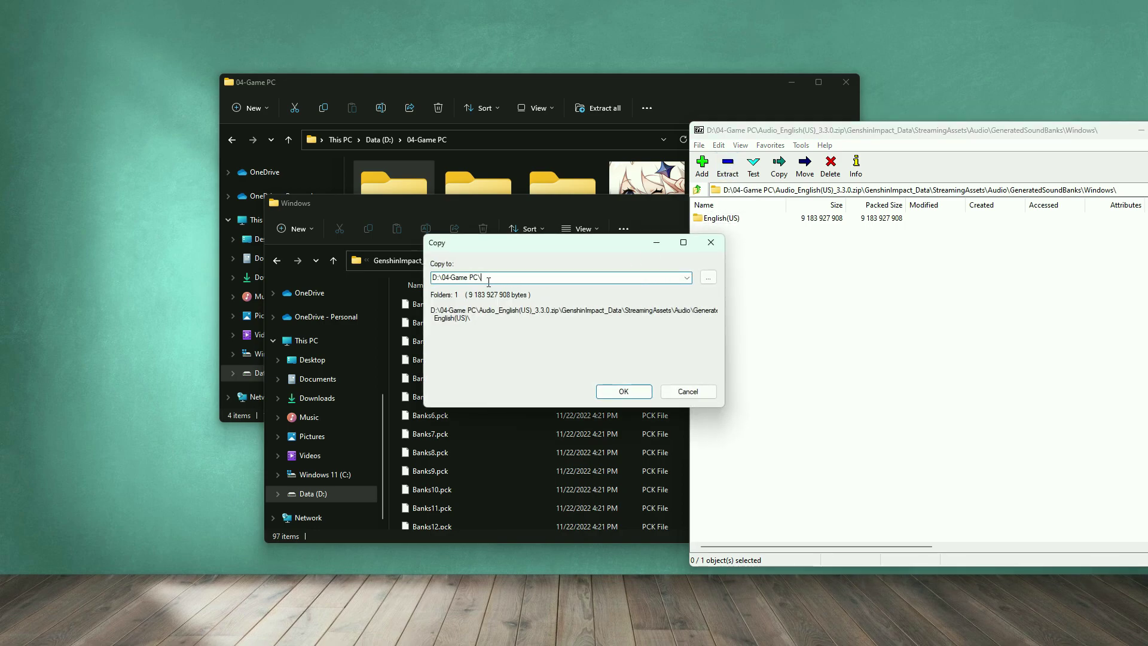
{"action": "key", "text": "ctrl+v"}
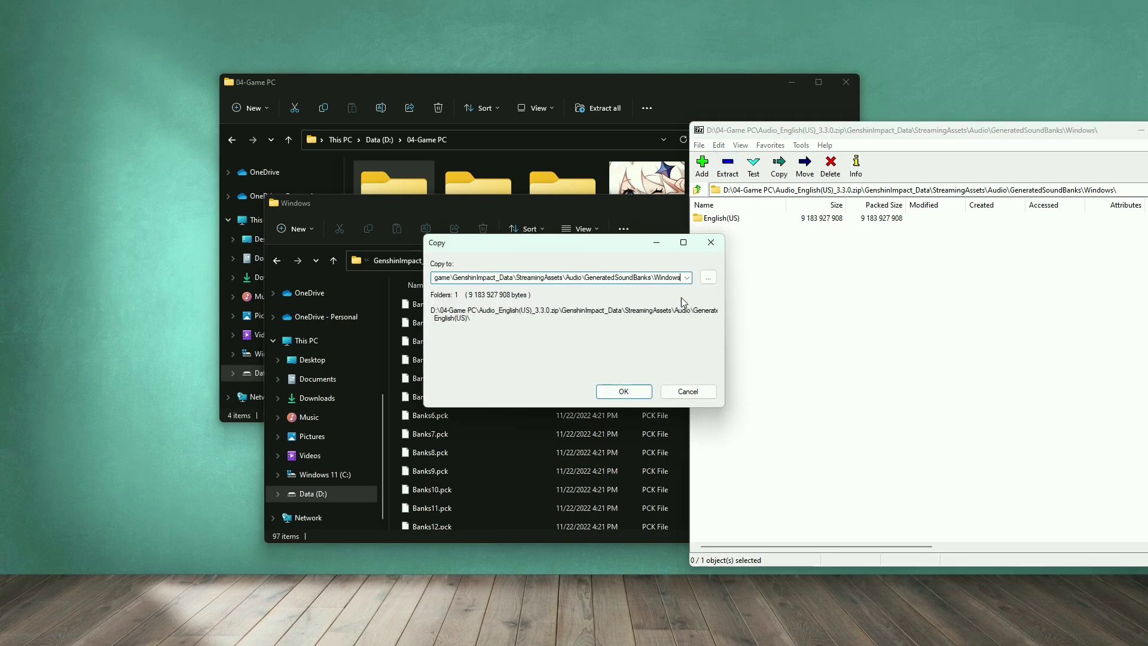
{"action": "left_click", "coordinate": [628, 393]}
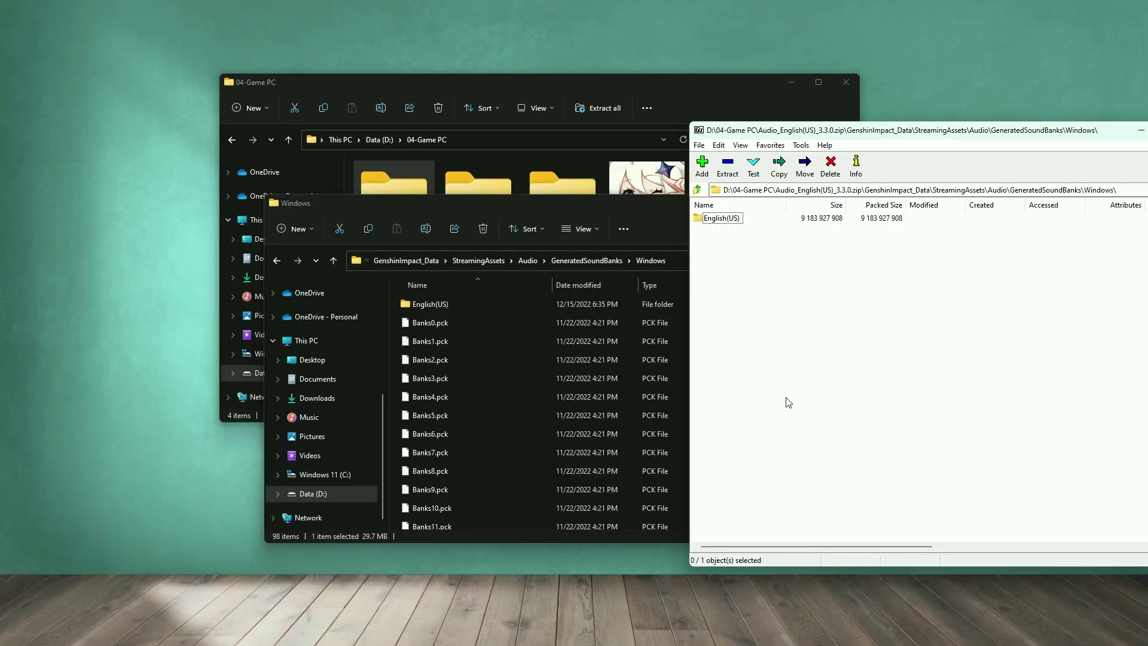
Step: Open the English(US) folder in both the audio archive and the installed game folder to compare their contents
{"action": "left_click", "coordinate": [721, 221]}
{"action": "double_click", "coordinate": [720, 220]}
{"action": "left_click", "coordinate": [715, 276]}
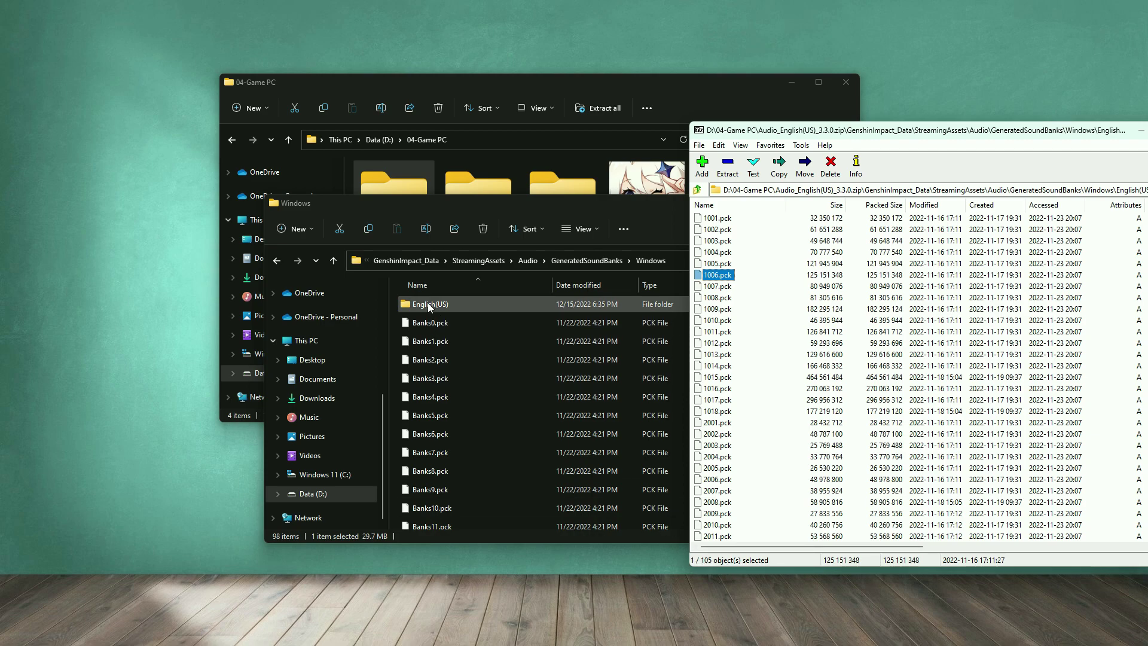
{"action": "double_click", "coordinate": [429, 305]}
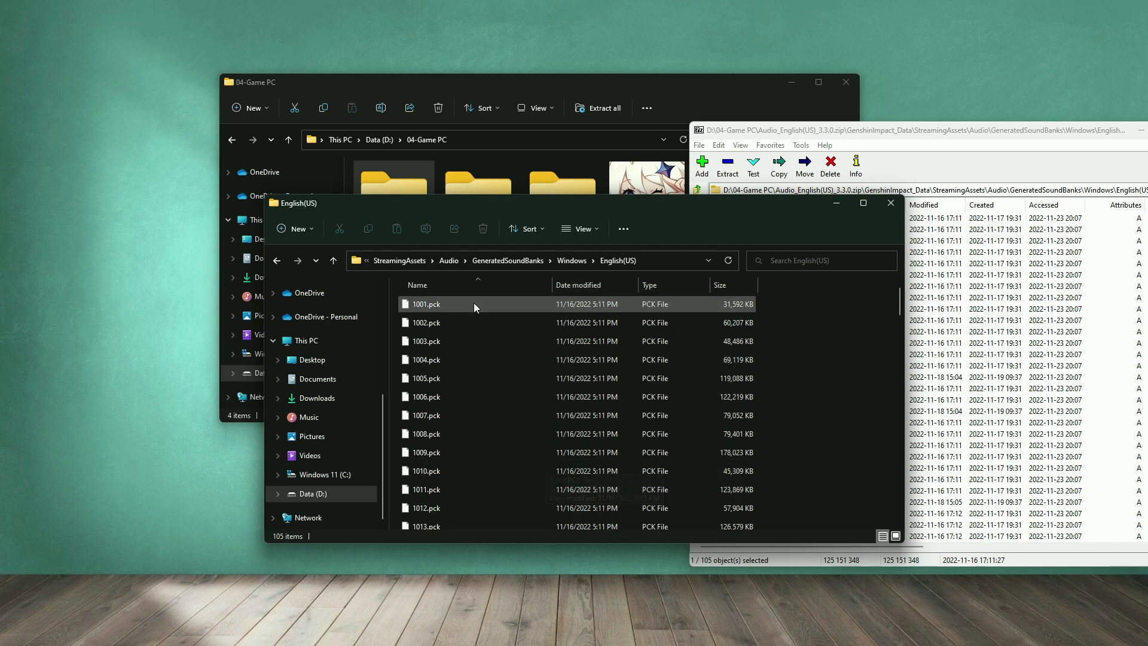
Step: Minimise the audio archive window and open the config archive from 04-Game PC with 7-Zip File Manager, placed beside the folder windows
{"action": "left_click", "coordinate": [584, 83]}
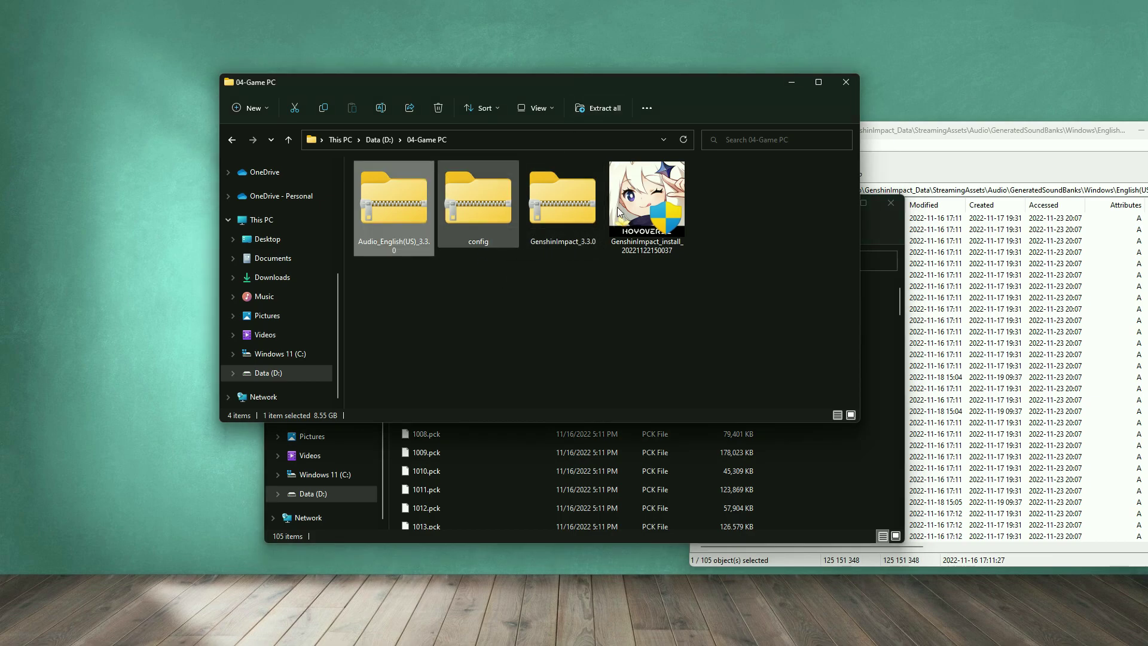
{"action": "left_click_drag", "start_coordinate": [1013, 141], "coordinate": [628, 166]}
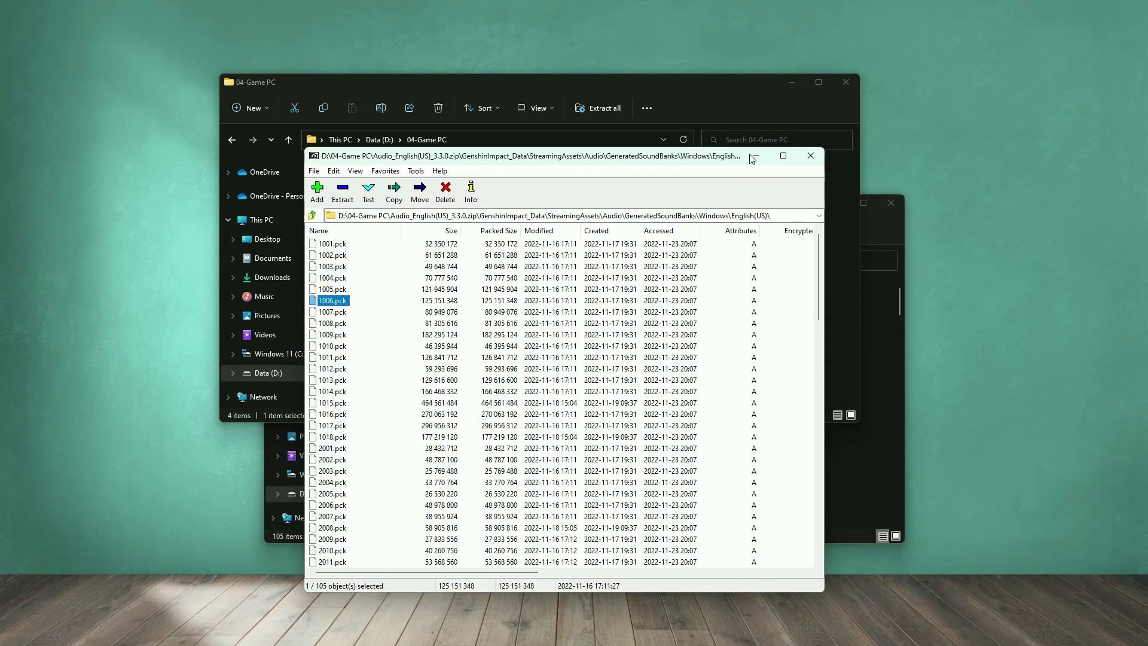
{"action": "left_click", "coordinate": [757, 159]}
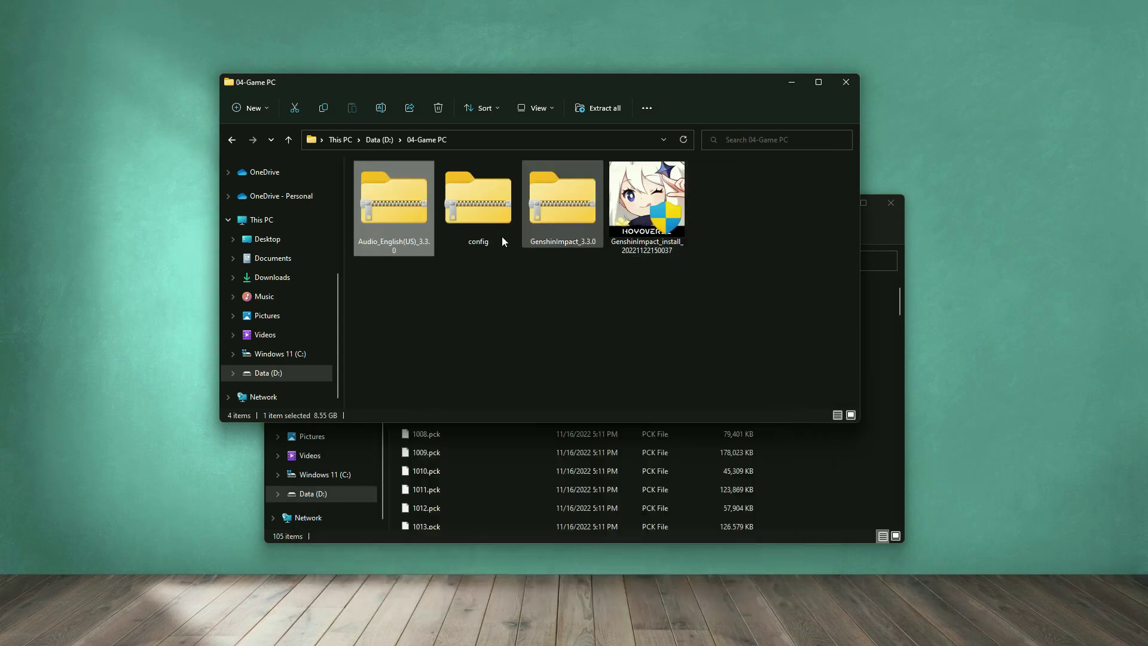
{"action": "right_click", "coordinate": [475, 200]}
{"action": "mouse_move", "coordinate": [551, 256]}
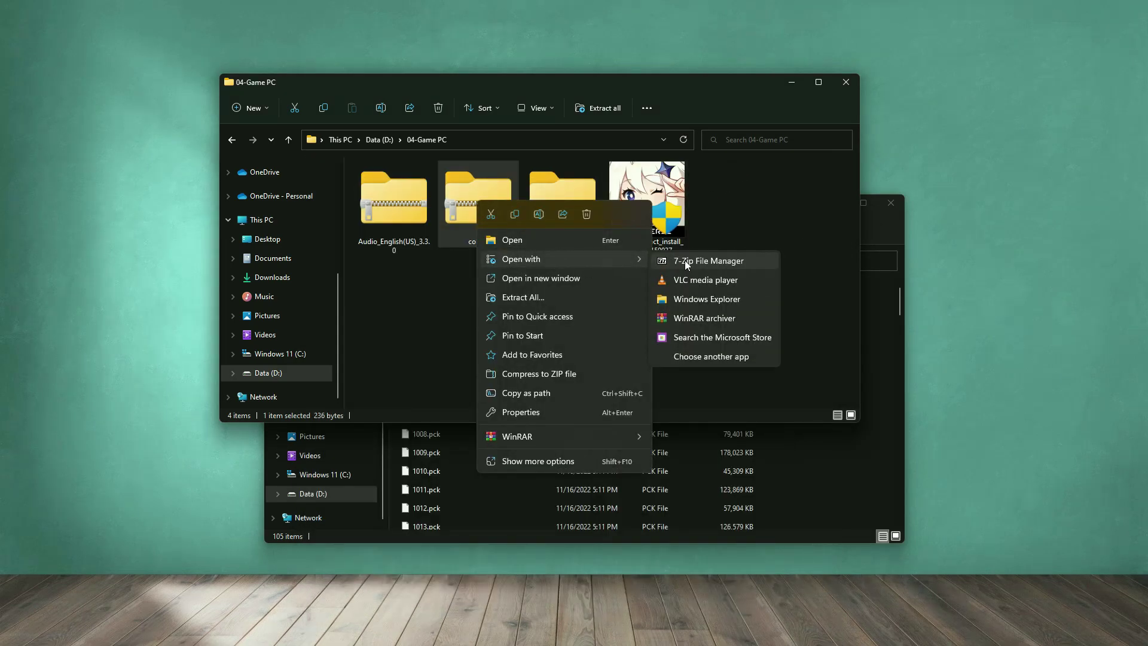
{"action": "left_click", "coordinate": [694, 259]}
{"action": "left_click_drag", "start_coordinate": [199, 300], "coordinate": [891, 204]}
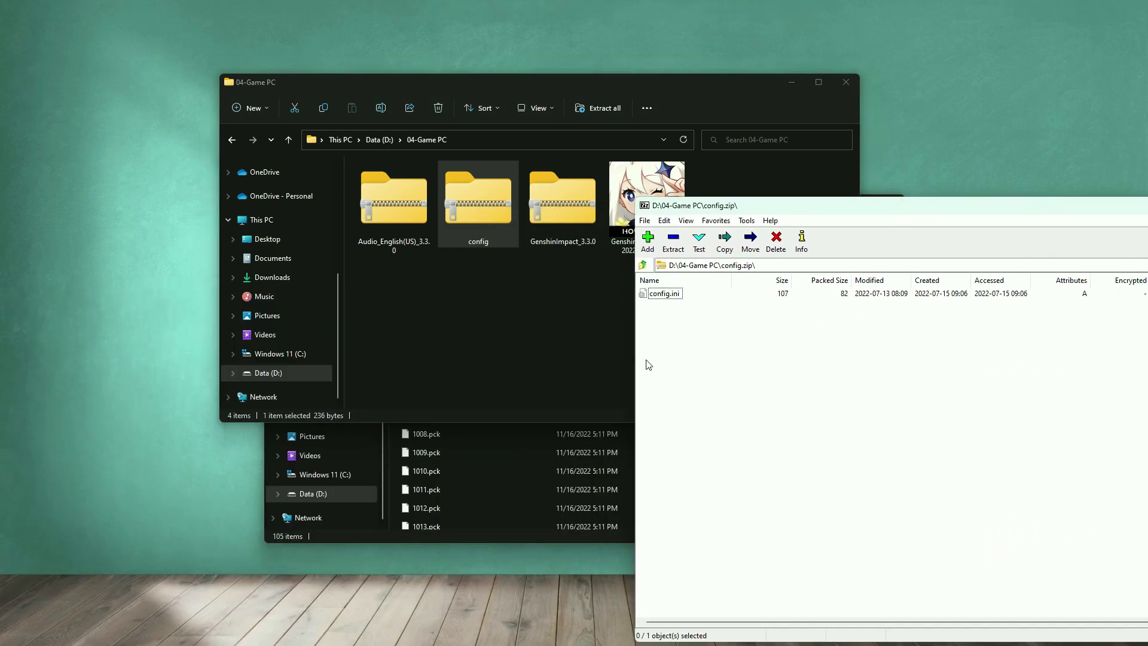
Step: Go back up from the English(US) folder to the Genshin Impact game folder
{"action": "left_click", "coordinate": [498, 456]}
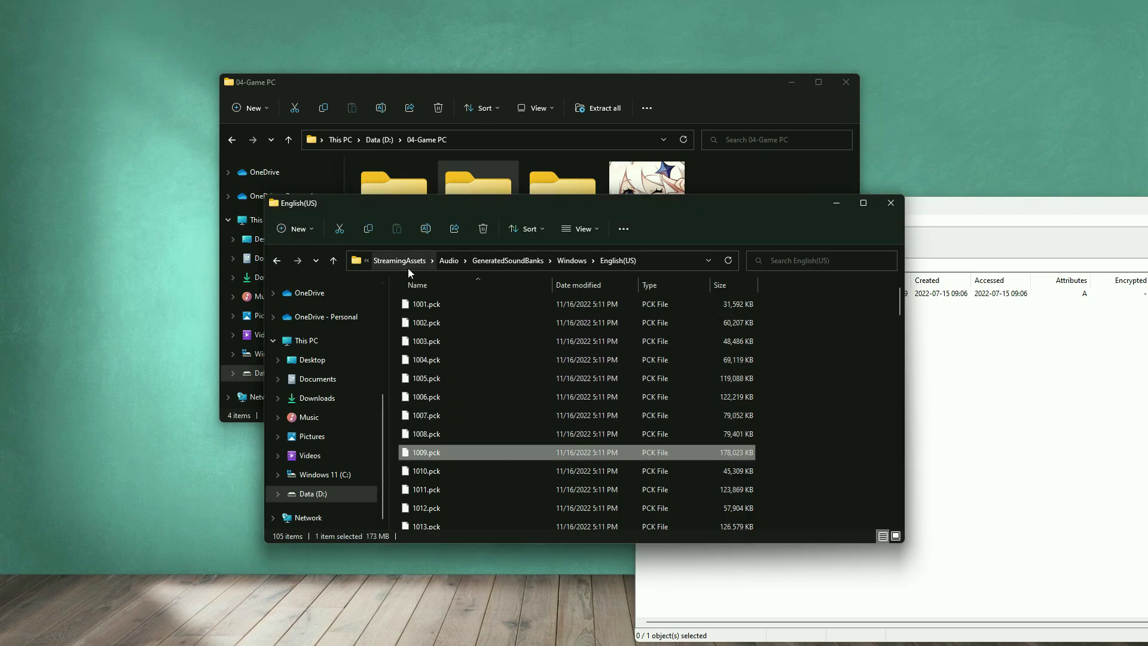
{"action": "left_click", "coordinate": [565, 261]}
{"action": "left_click", "coordinate": [567, 260]}
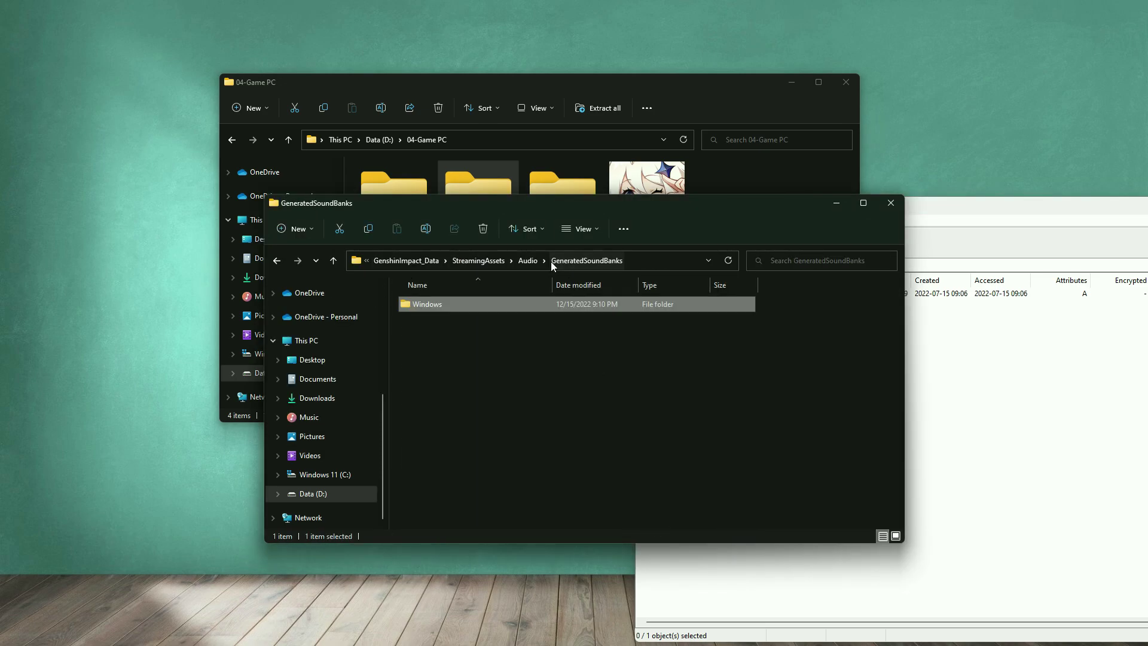
{"action": "left_click", "coordinate": [525, 260]}
{"action": "left_click", "coordinate": [568, 260]}
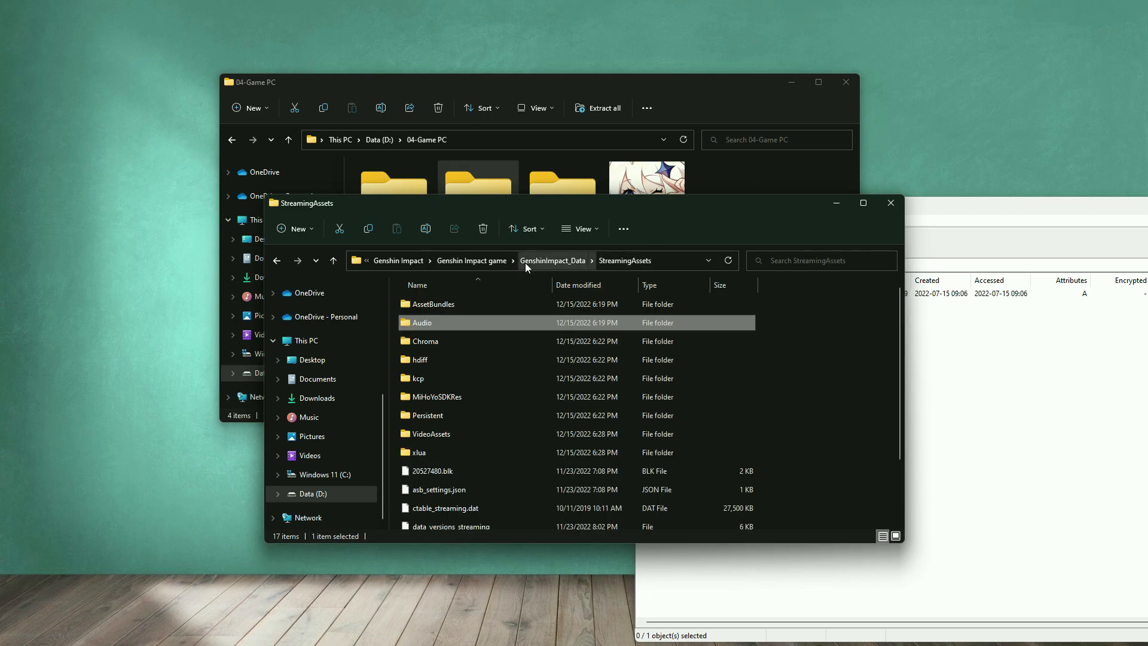
{"action": "left_click", "coordinate": [525, 263]}
{"action": "left_click", "coordinate": [523, 261]}
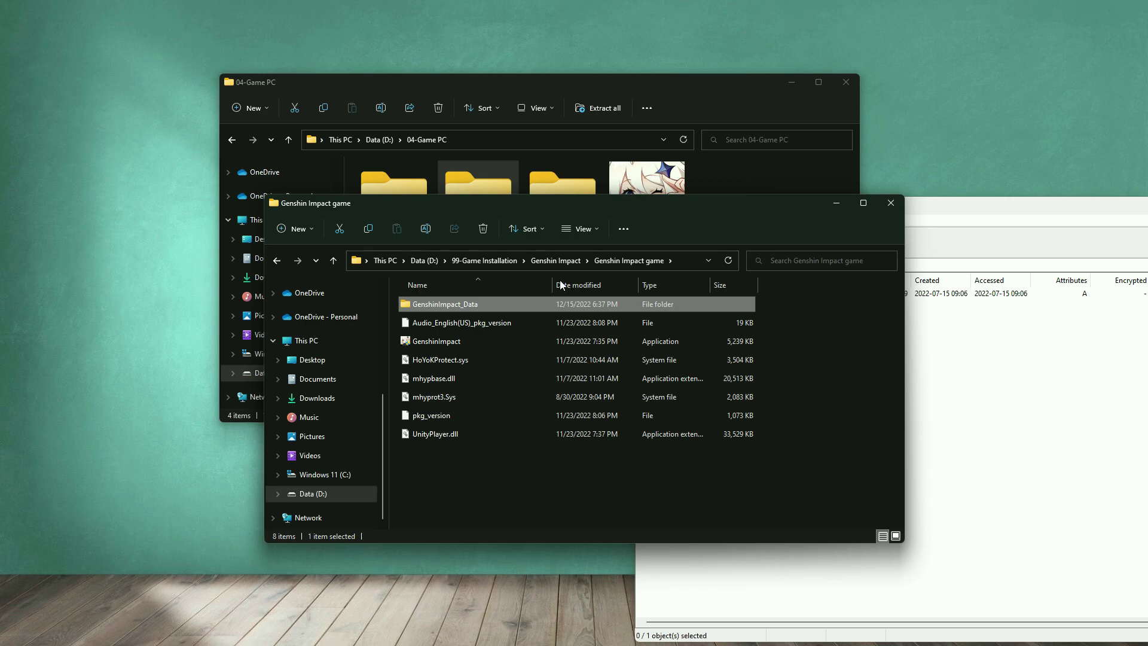
{"action": "left_click", "coordinate": [637, 261]}
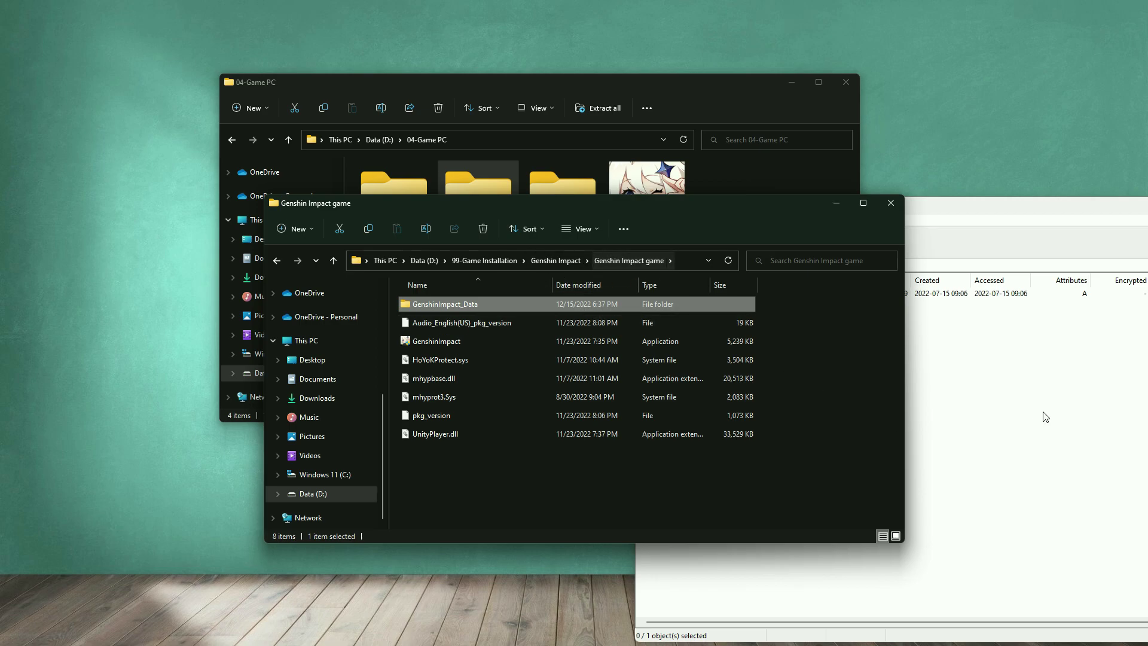
Step: Extract config.ini from the config archive into the Genshin Impact game folder and close the archive window
{"action": "left_click", "coordinate": [1043, 412]}
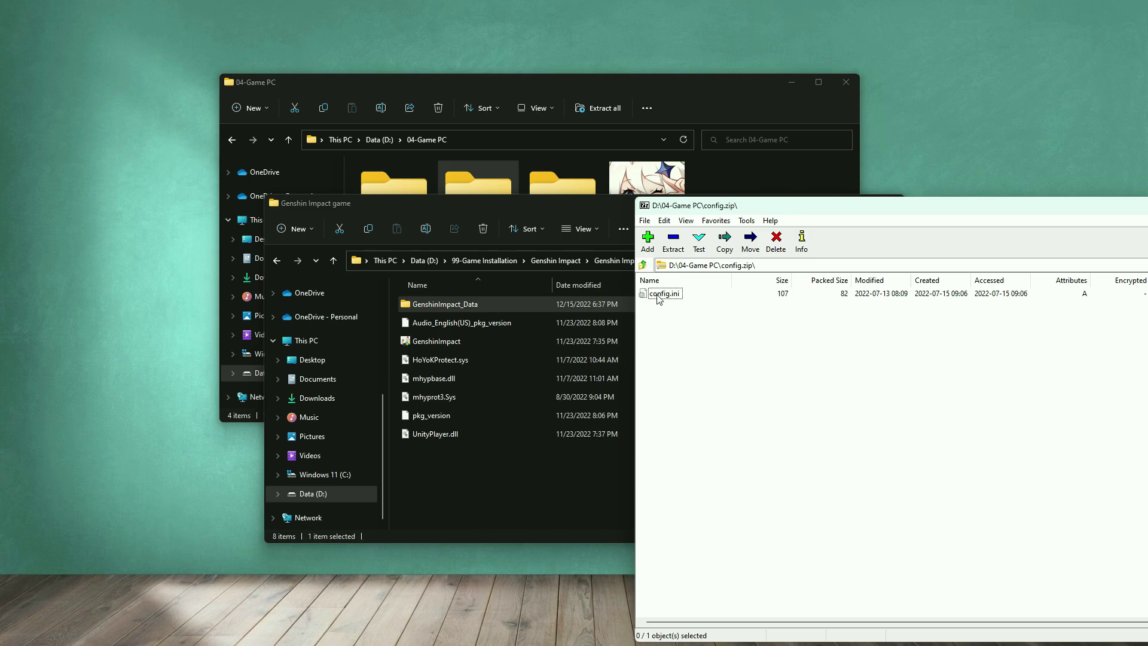
{"action": "left_click_drag", "start_coordinate": [659, 296], "coordinate": [590, 454]}
{"action": "left_click_drag", "start_coordinate": [441, 480], "coordinate": [440, 478]}
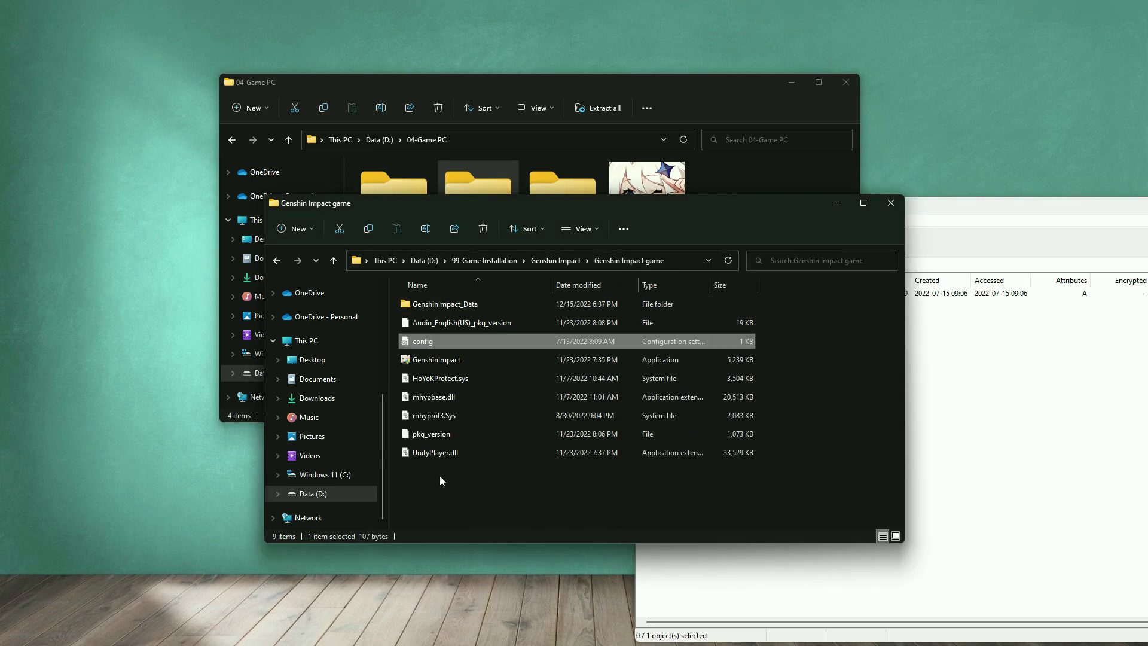
{"action": "left_click", "coordinate": [1049, 234]}
{"action": "left_click_drag", "start_coordinate": [853, 233], "coordinate": [649, 243]}
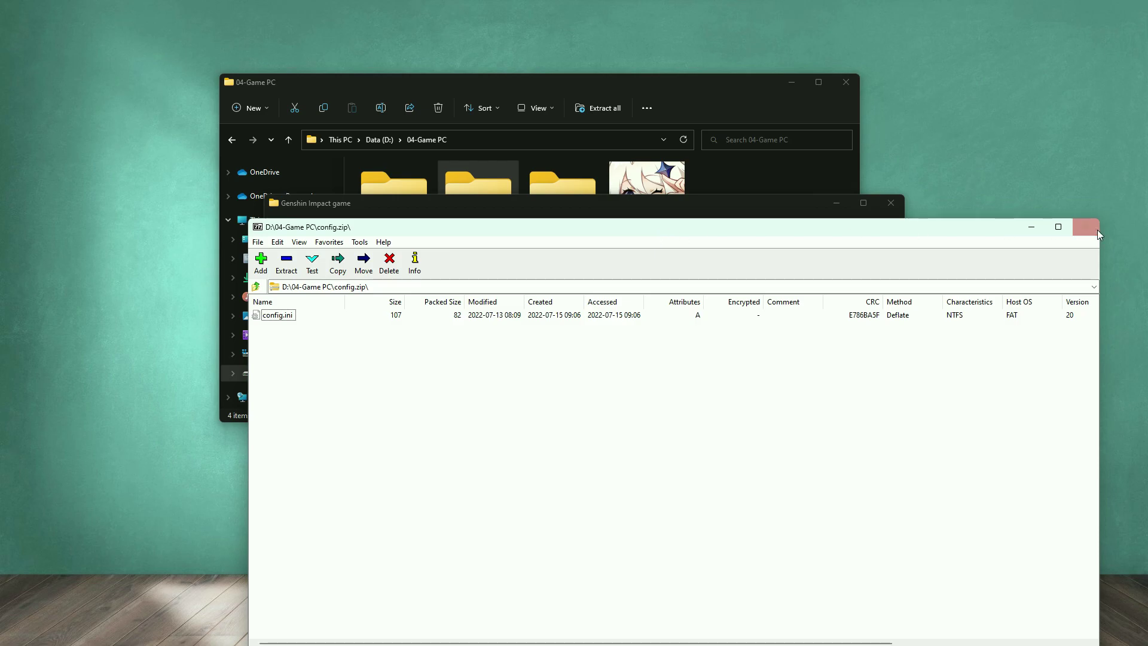
{"action": "left_click", "coordinate": [1091, 228]}
{"action": "left_click", "coordinate": [810, 373]}
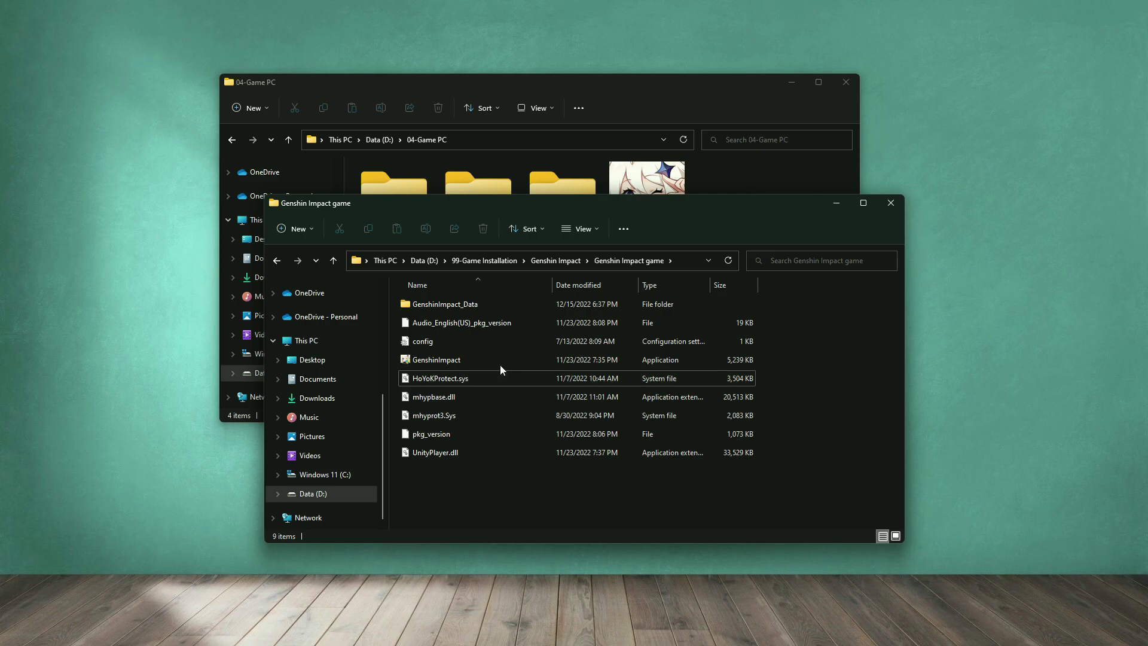
Step: Launch the GenshinImpact application from the game folder, allow it to make changes to the device, and start the game
{"action": "left_click", "coordinate": [428, 358]}
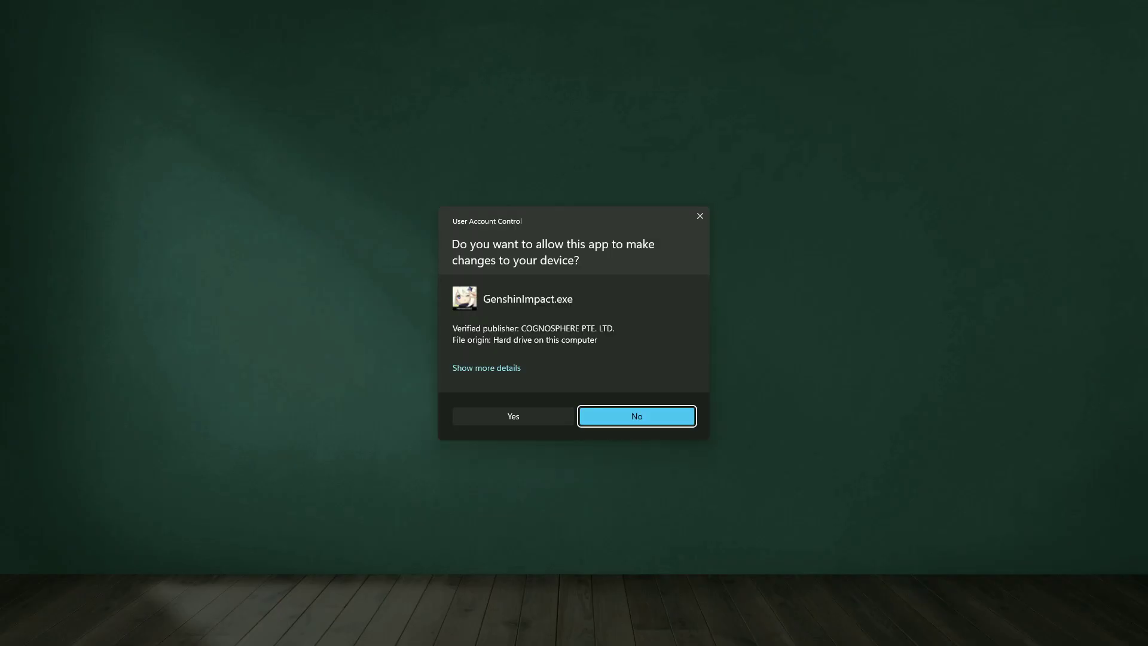
{"action": "left_click", "coordinate": [518, 418]}
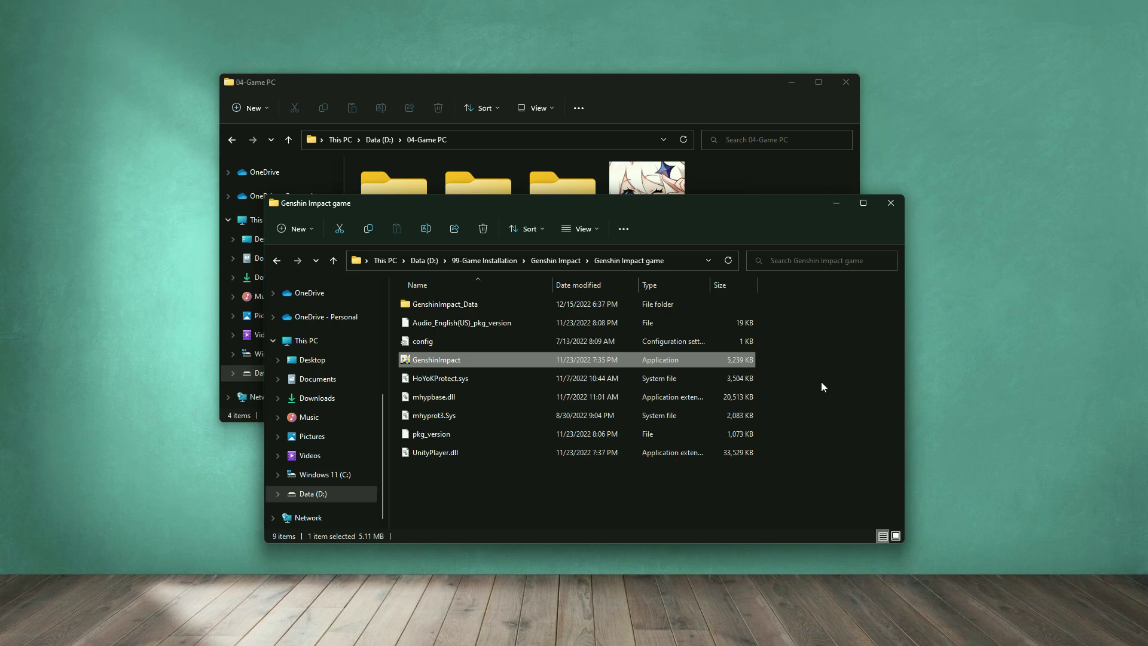
{"action": "key", "text": "Return"}
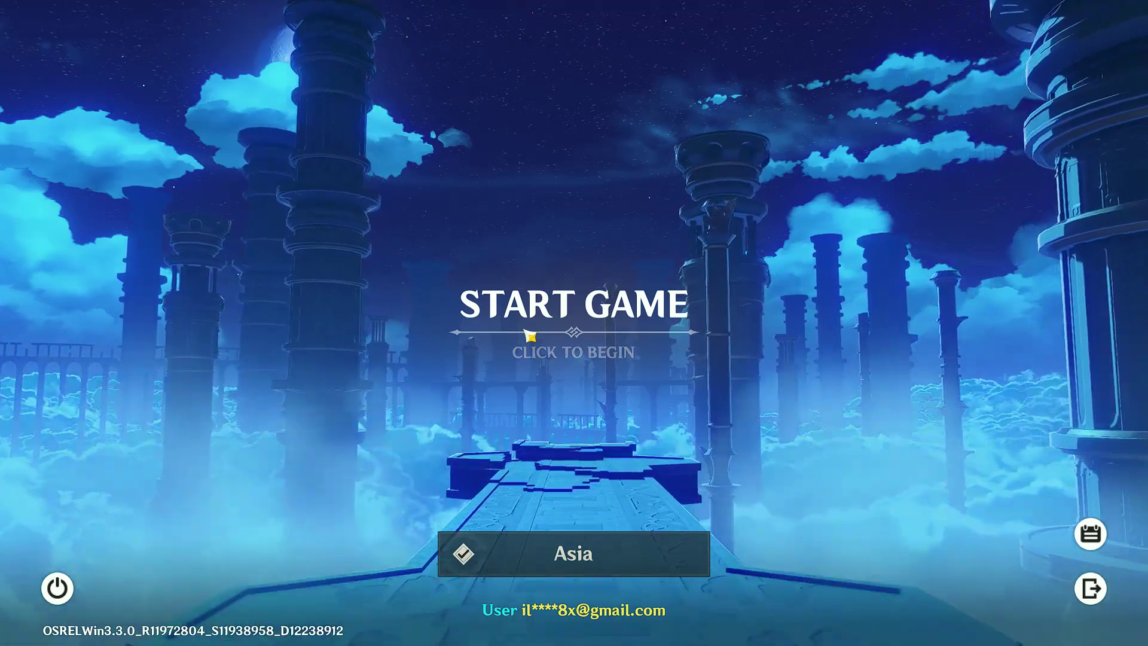
{"action": "left_click", "coordinate": [587, 368]}
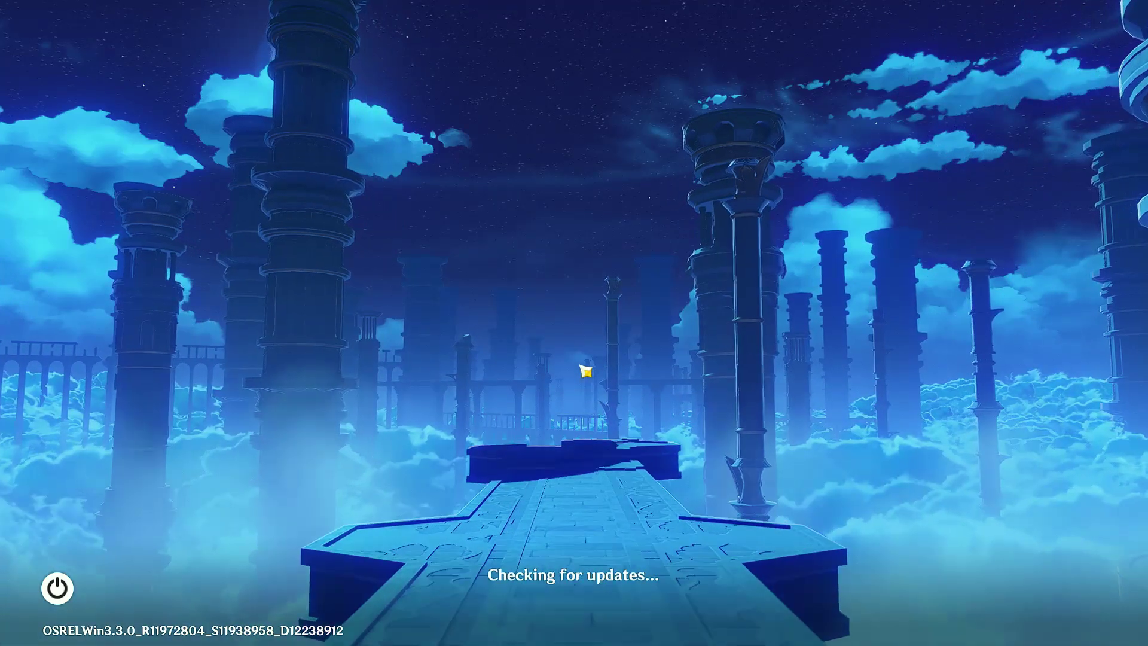